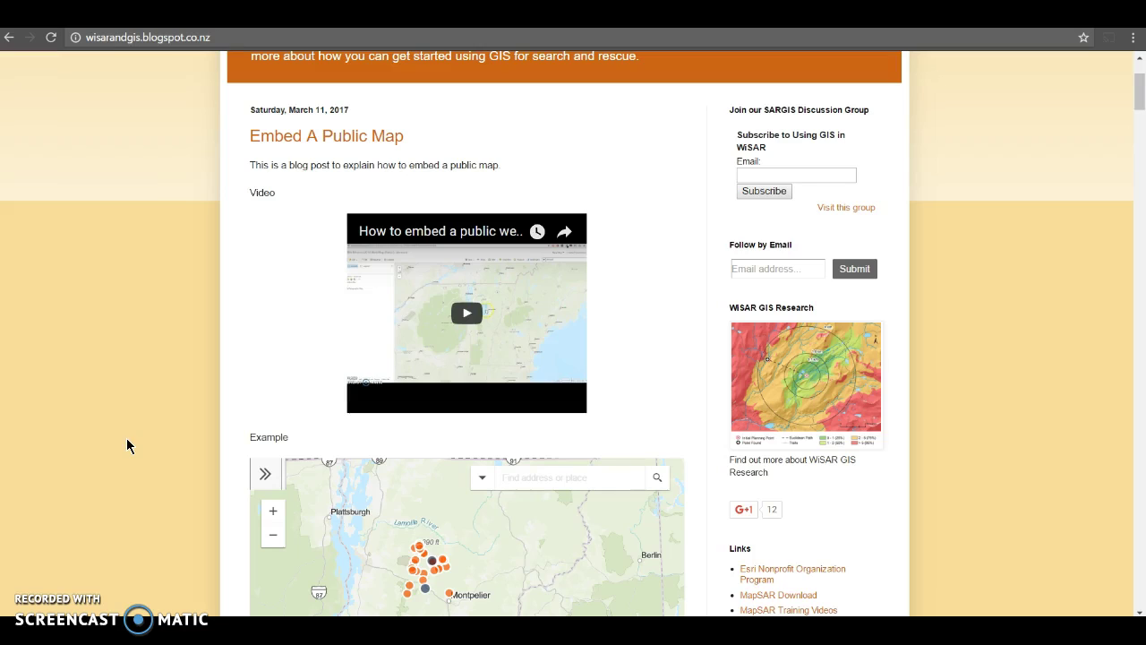
- Look over the embedded example map in the blog post and switch to the MRA Missions 2016 Vermont web map in ArcGIS
scroll(195, 350, up, 2)
scroll(195, 349, down, 5)
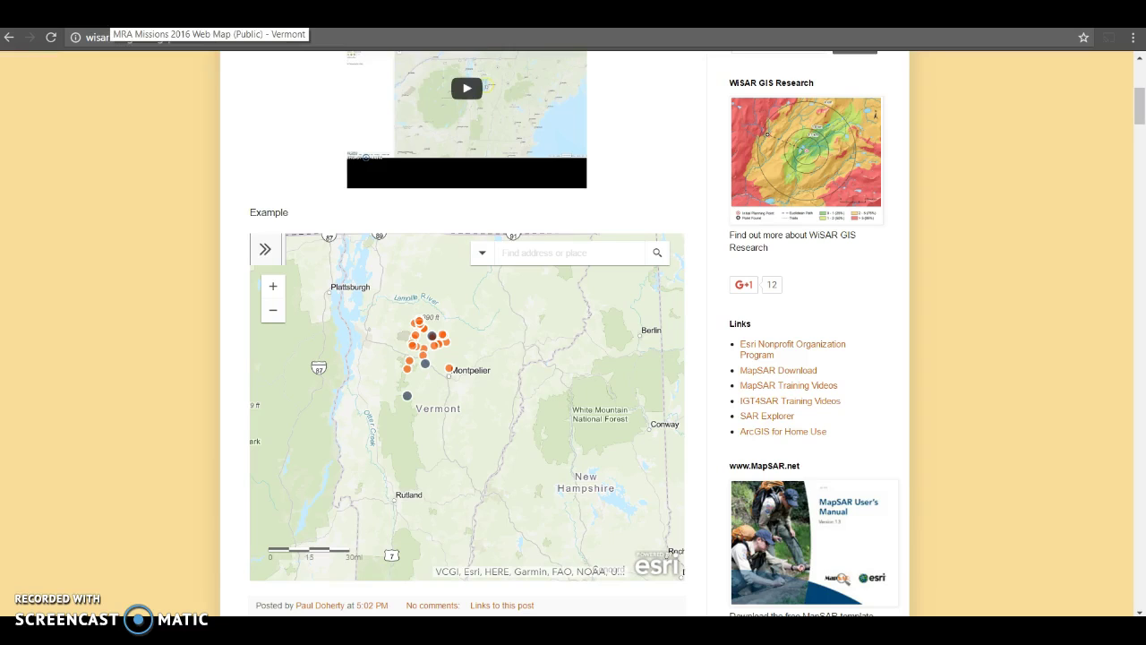
click(117, 18)
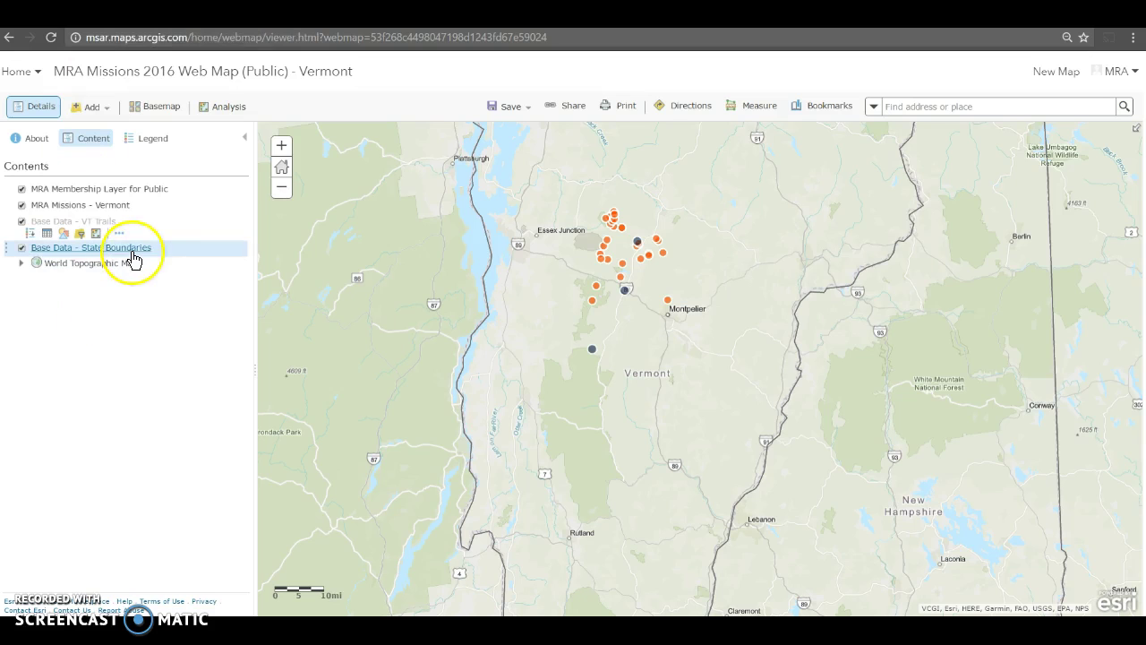
- Examine the map legend for the membership, missions and state boundary layers around northern Vermont
drag(481, 259, 490, 315)
drag(502, 269, 504, 297)
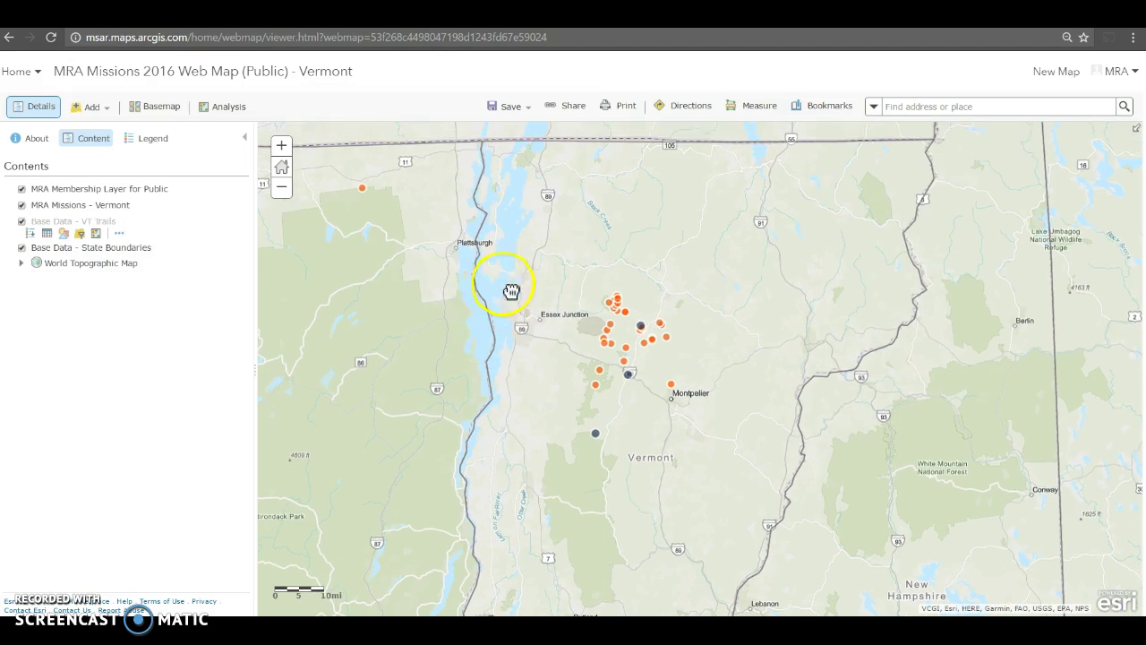
click(151, 138)
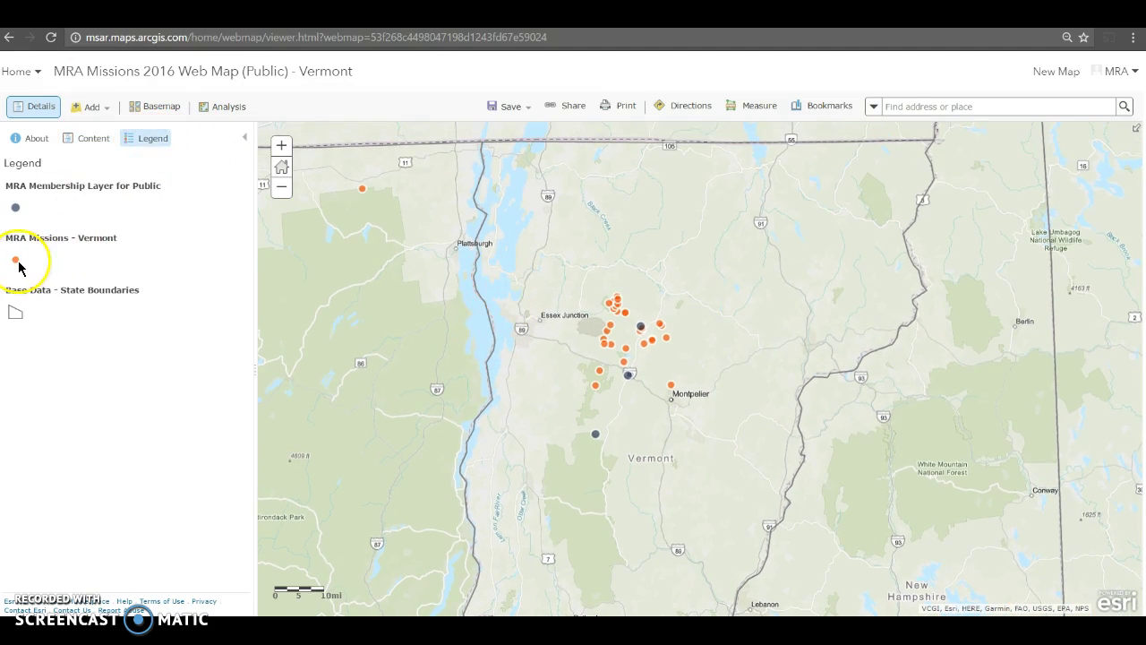
click(652, 309)
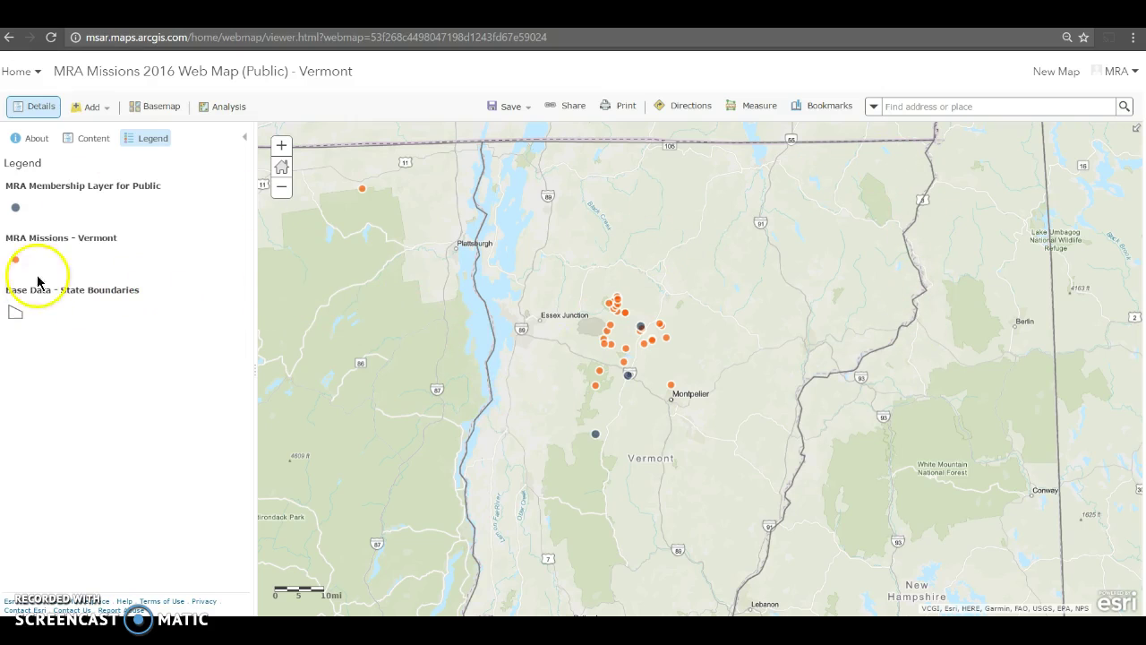
- Start a filter on the Base Data - State Boundaries layer using the STATE_NAME field
click(93, 138)
click(22, 249)
click(21, 248)
mouse_move(77, 255)
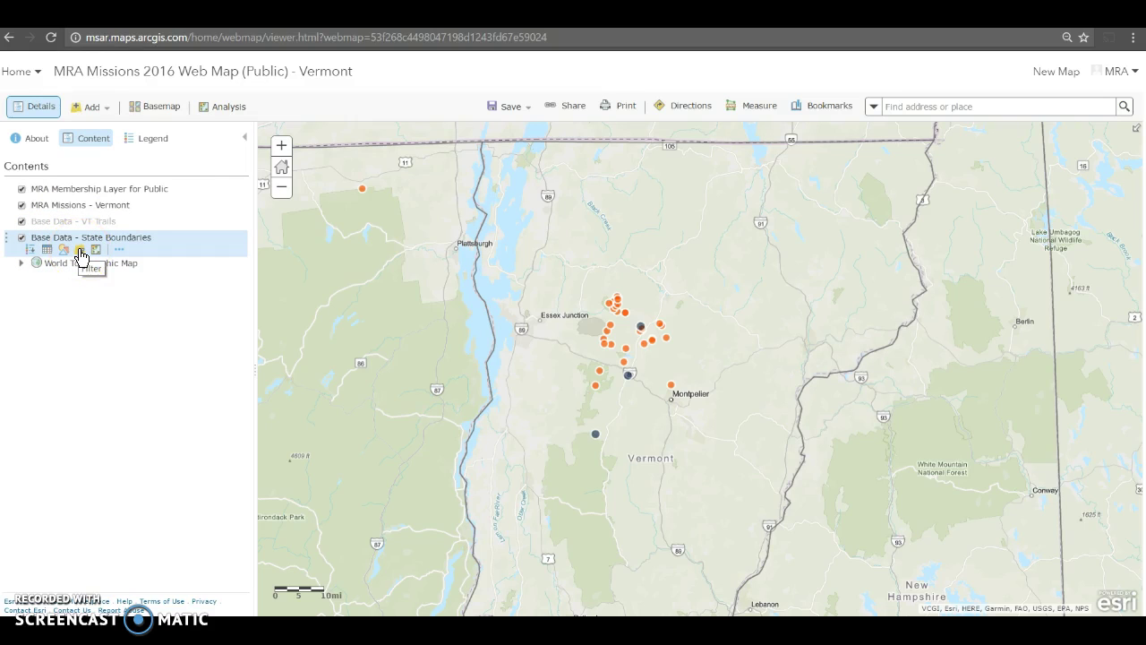
click(80, 255)
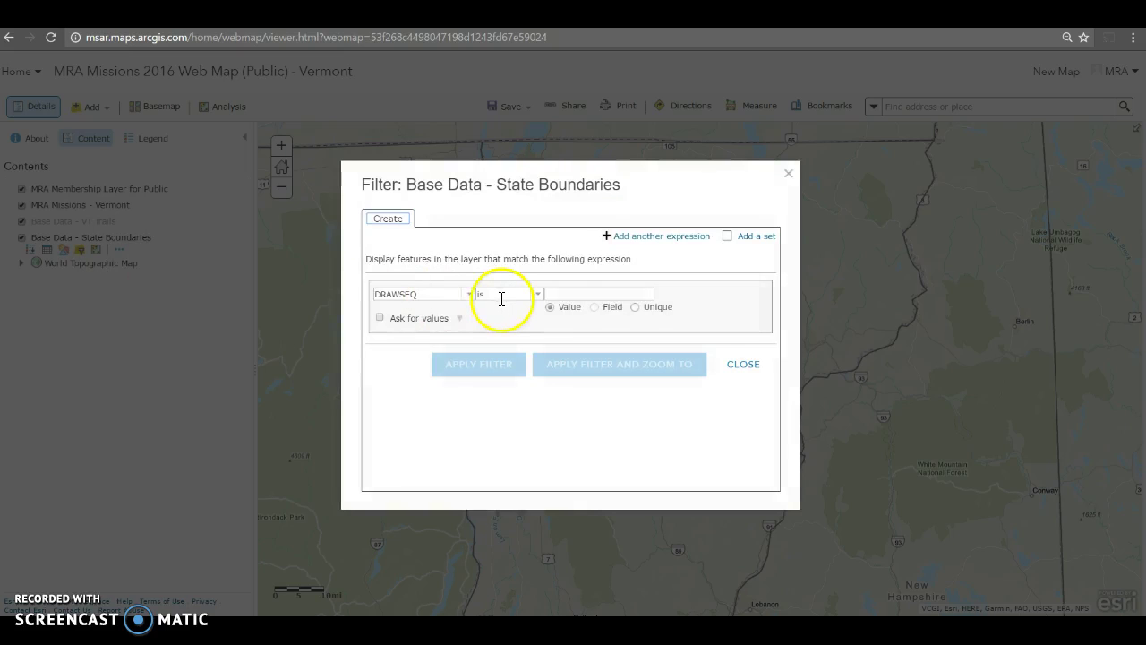
click(468, 296)
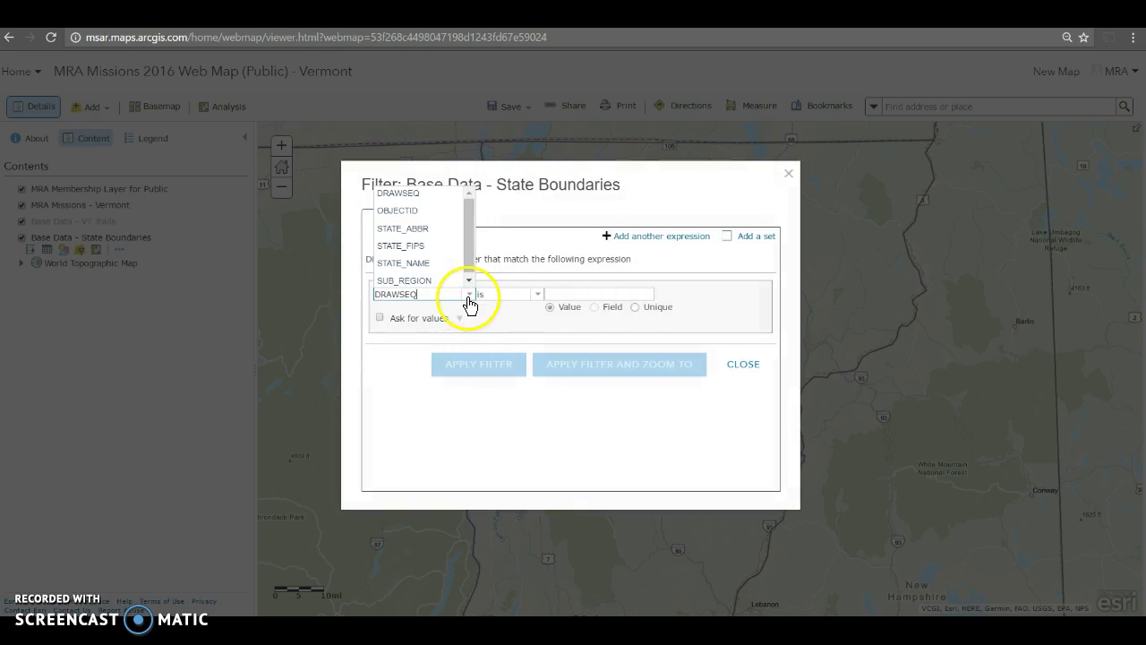
click(436, 263)
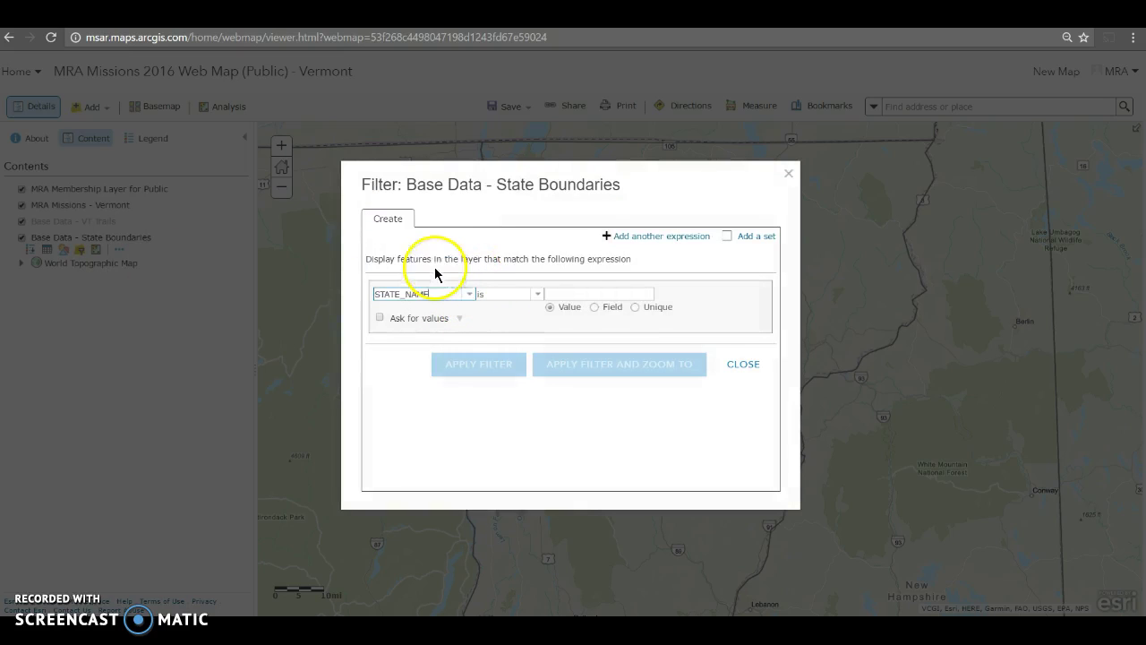
- Complete the filter expression as STATE_NAME is not the unique value Vermont, and apply it to the state boundaries
click(538, 296)
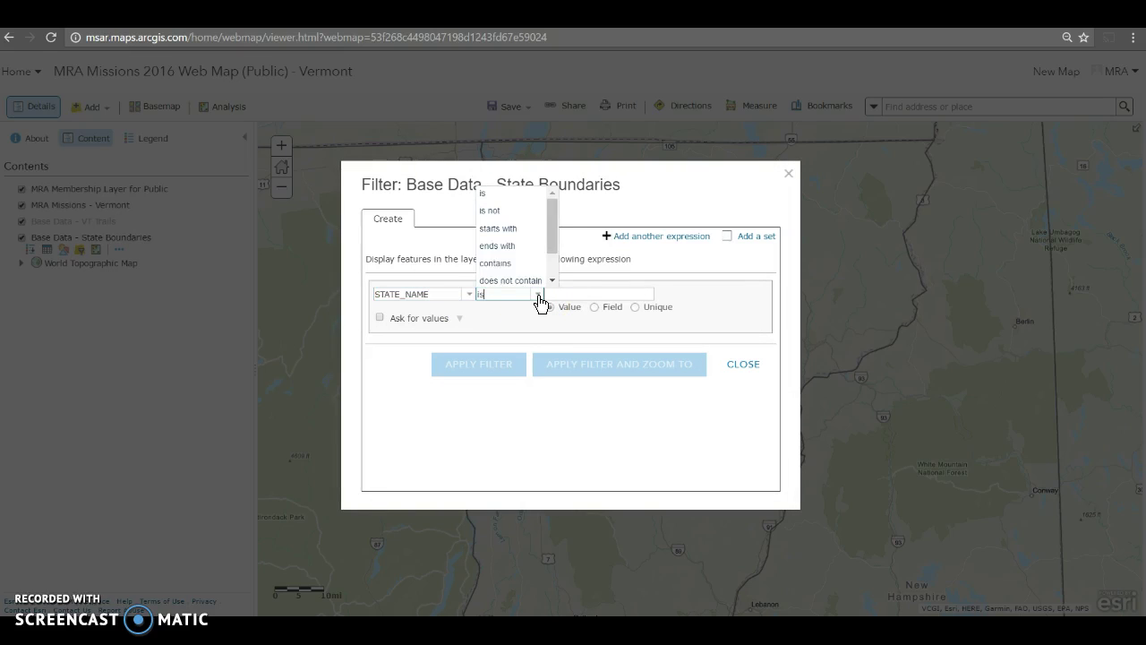
click(509, 226)
click(636, 307)
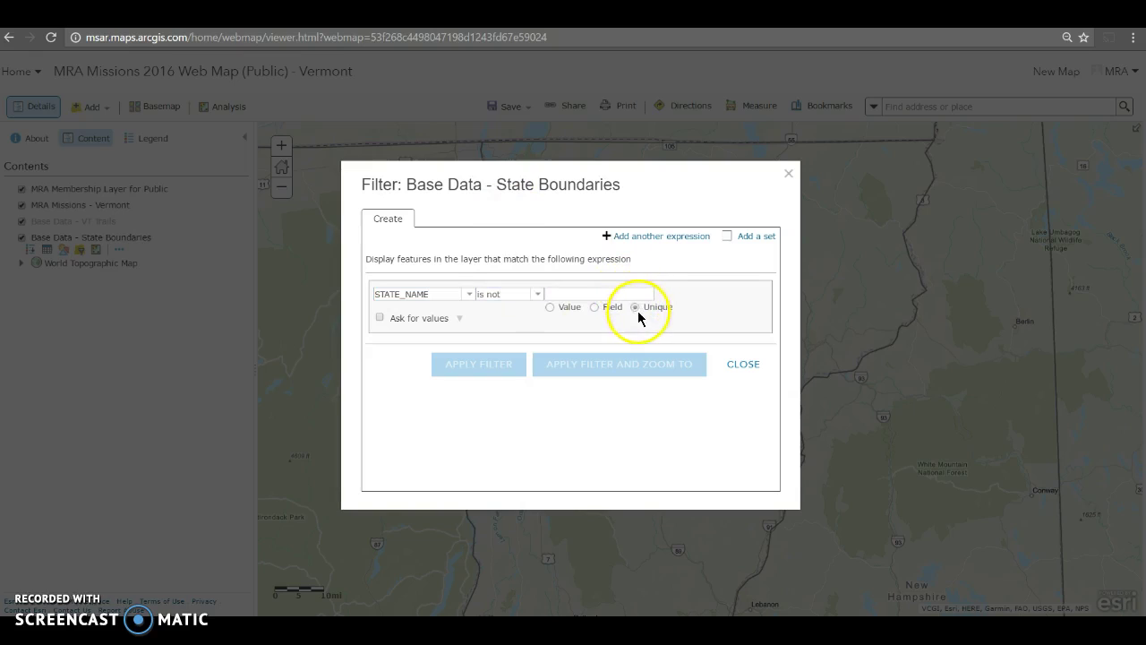
click(618, 298)
key(BackSpace)
key(BackSpace)
key(BackSpace)
key(BackSpace)
key(BackSpace)
key(BackSpace)
text(Vermont)
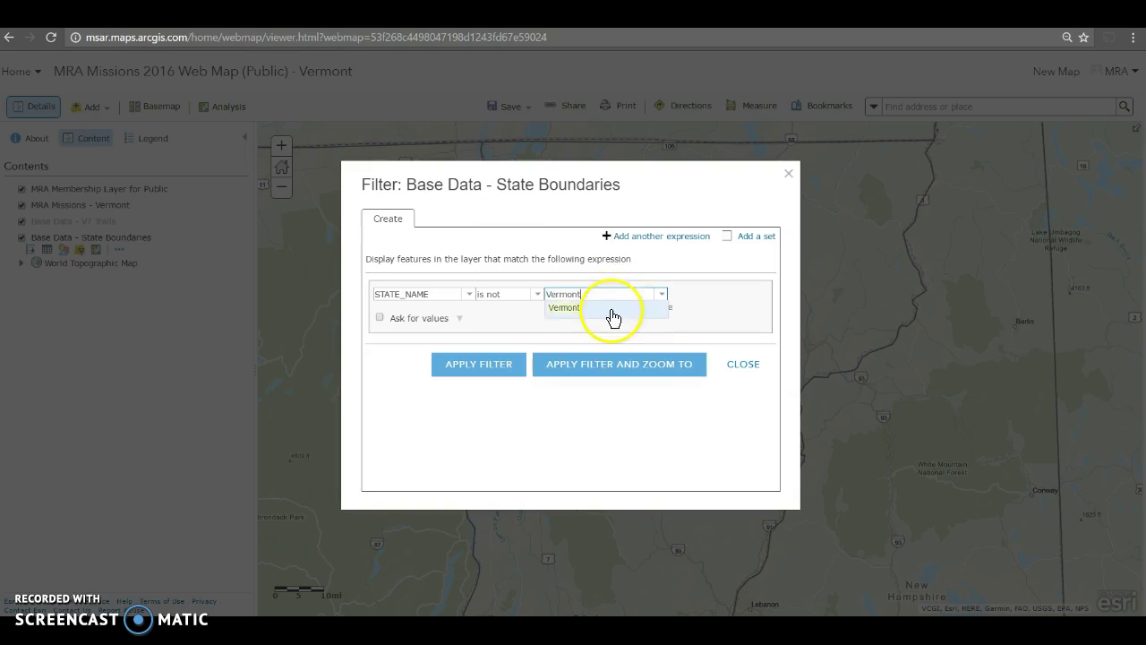
click(586, 309)
click(491, 369)
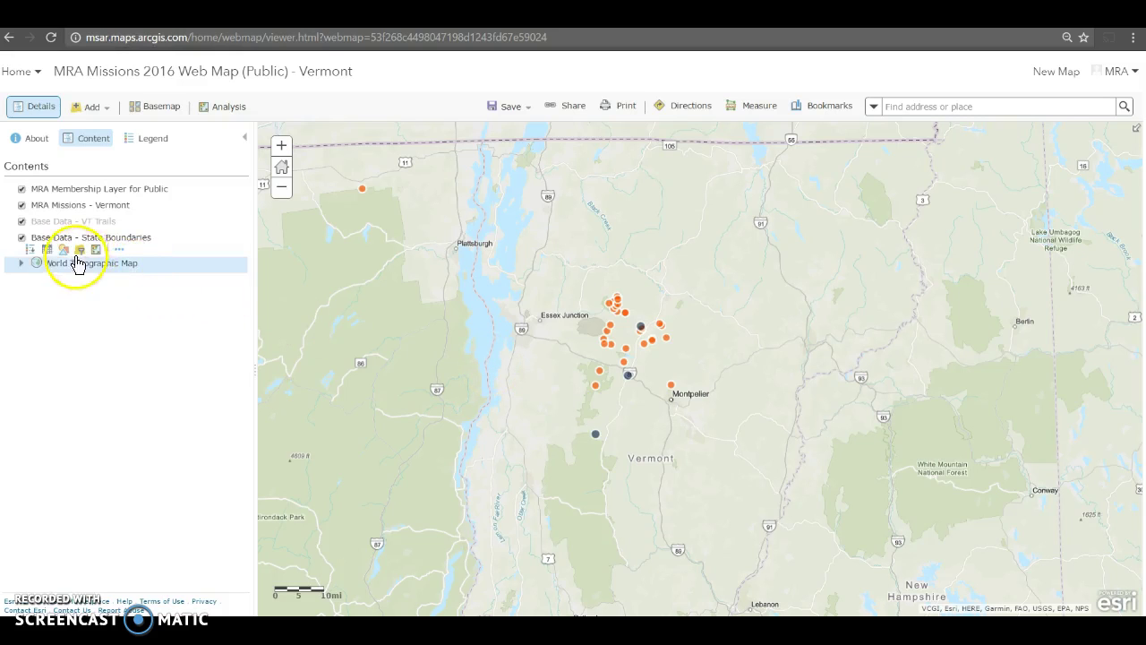
- Change the State Boundaries symbol to a grey #858585 fill with about 60% transparency
click(65, 252)
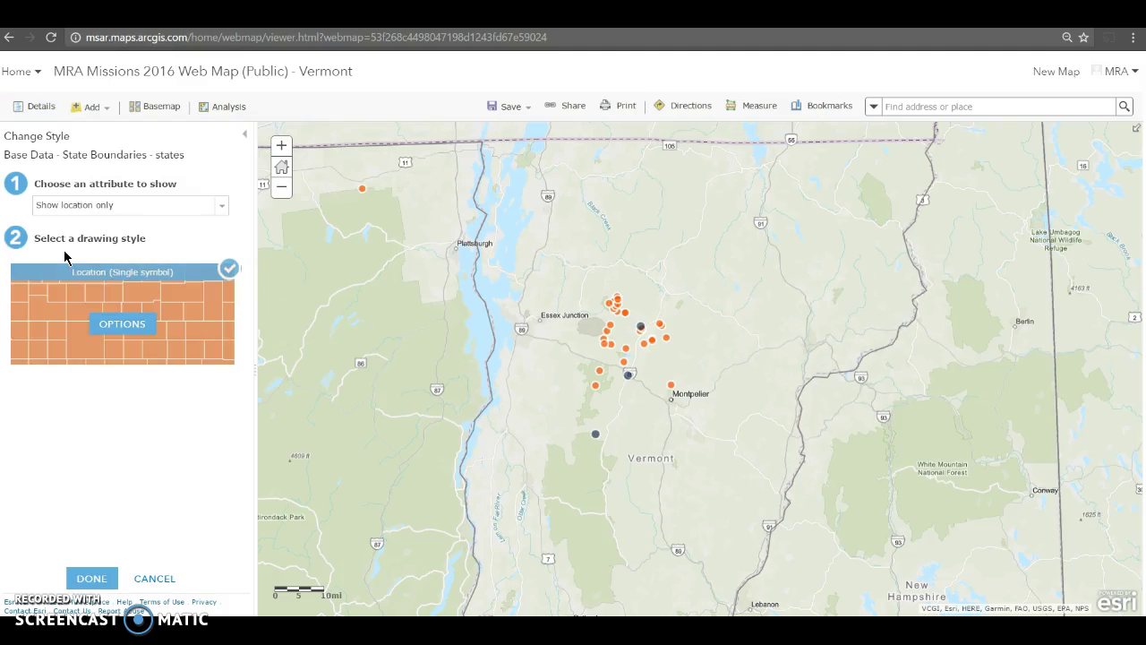
click(117, 325)
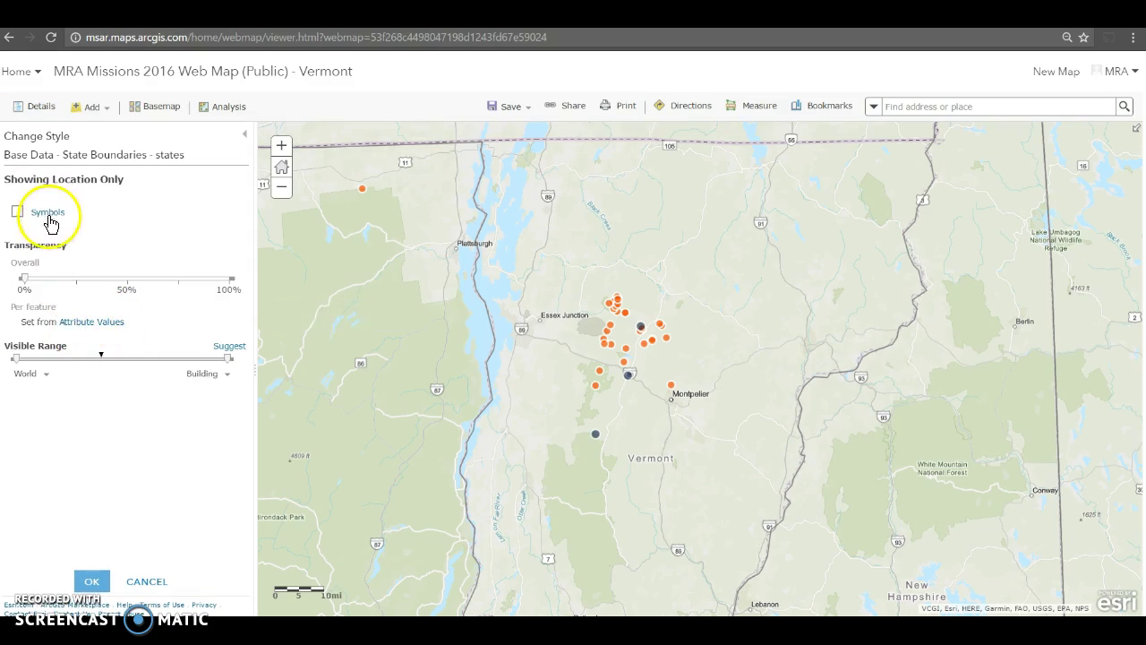
click(48, 219)
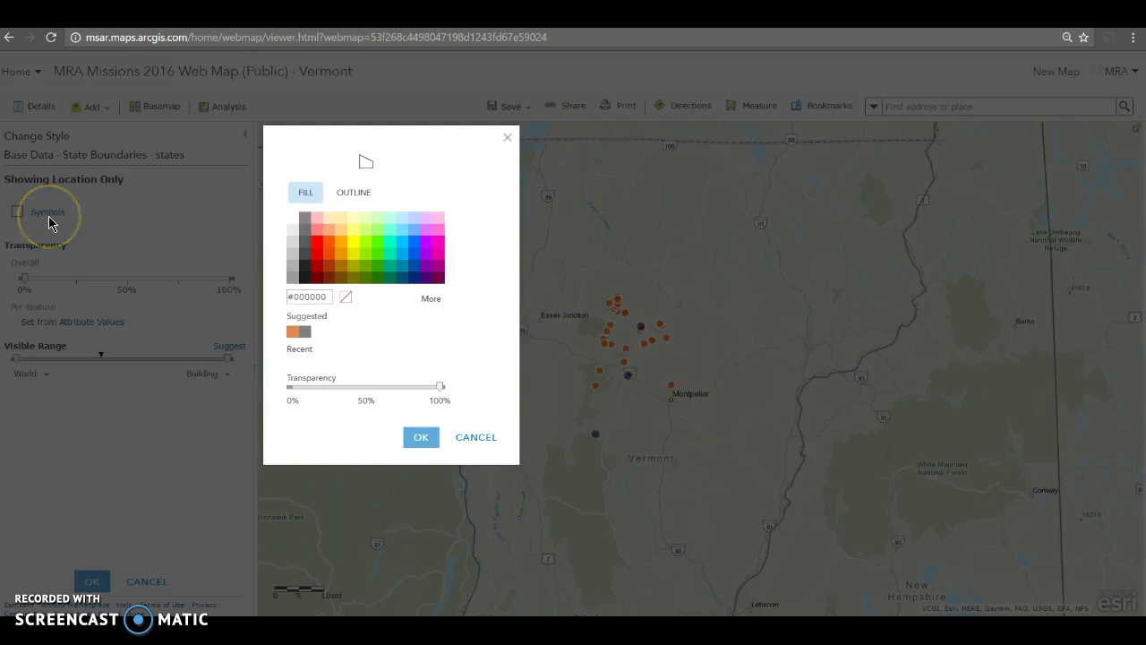
click(305, 221)
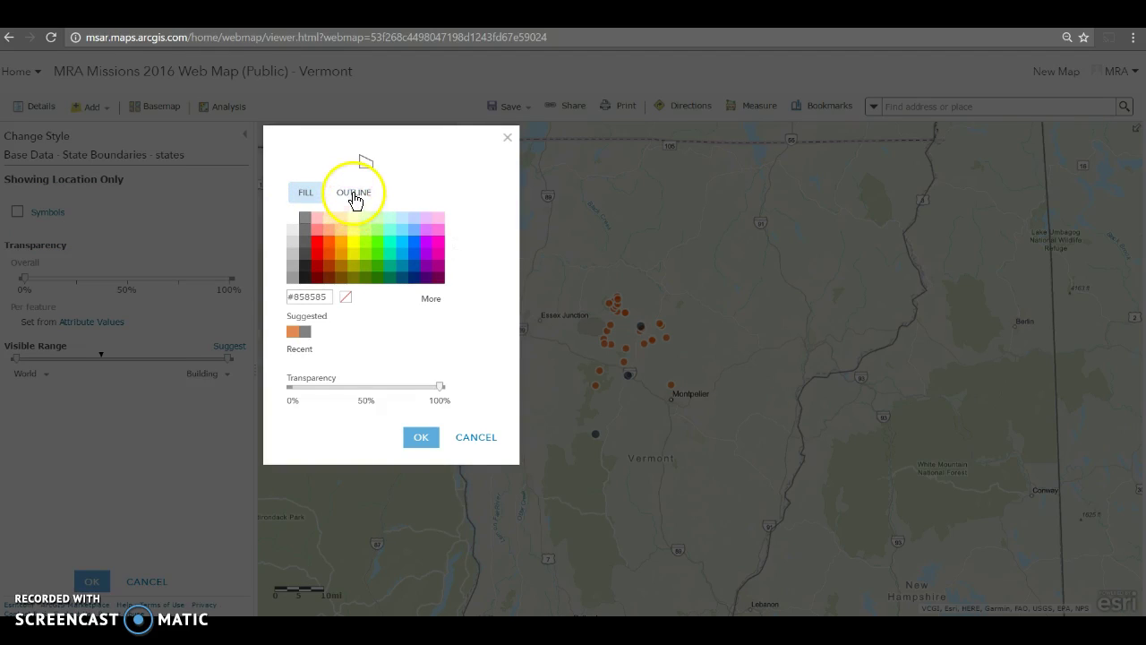
click(354, 193)
click(305, 193)
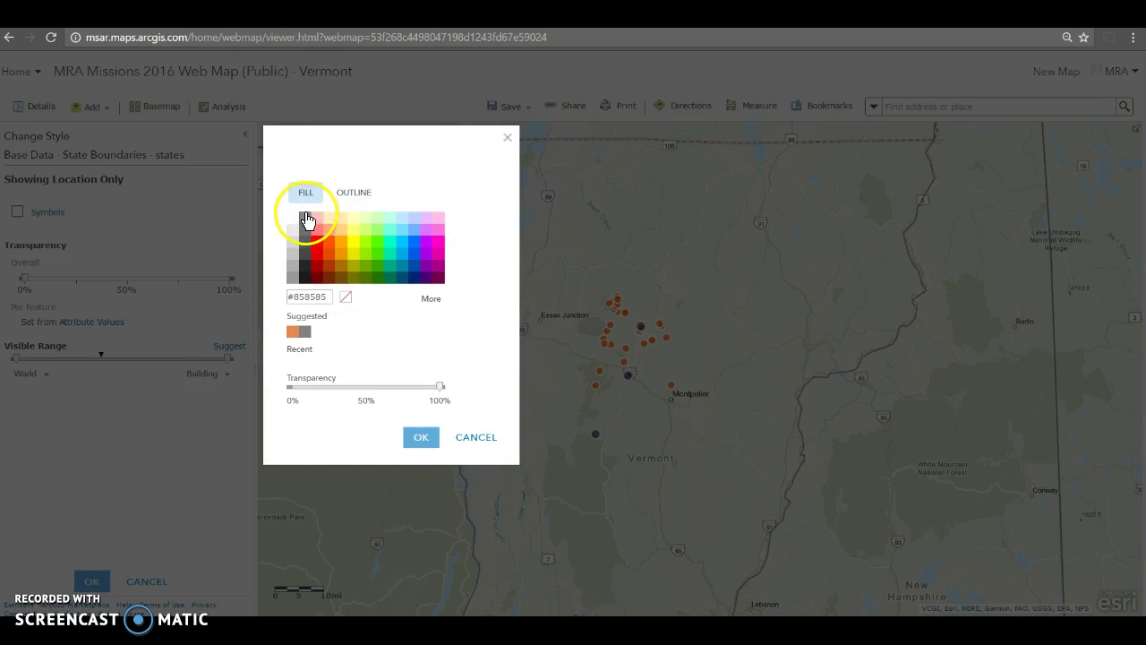
drag(439, 387, 383, 391)
click(422, 437)
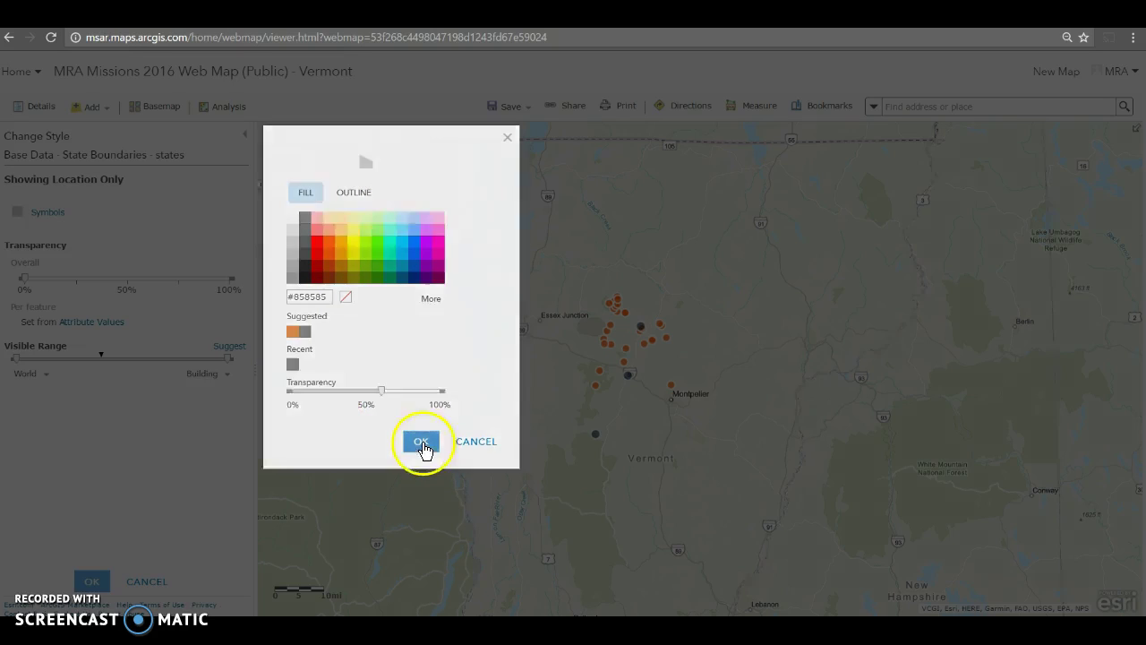
- Check the shading of the states around Vermont and accept the State Boundaries style changes
scroll(510, 493, down, 2)
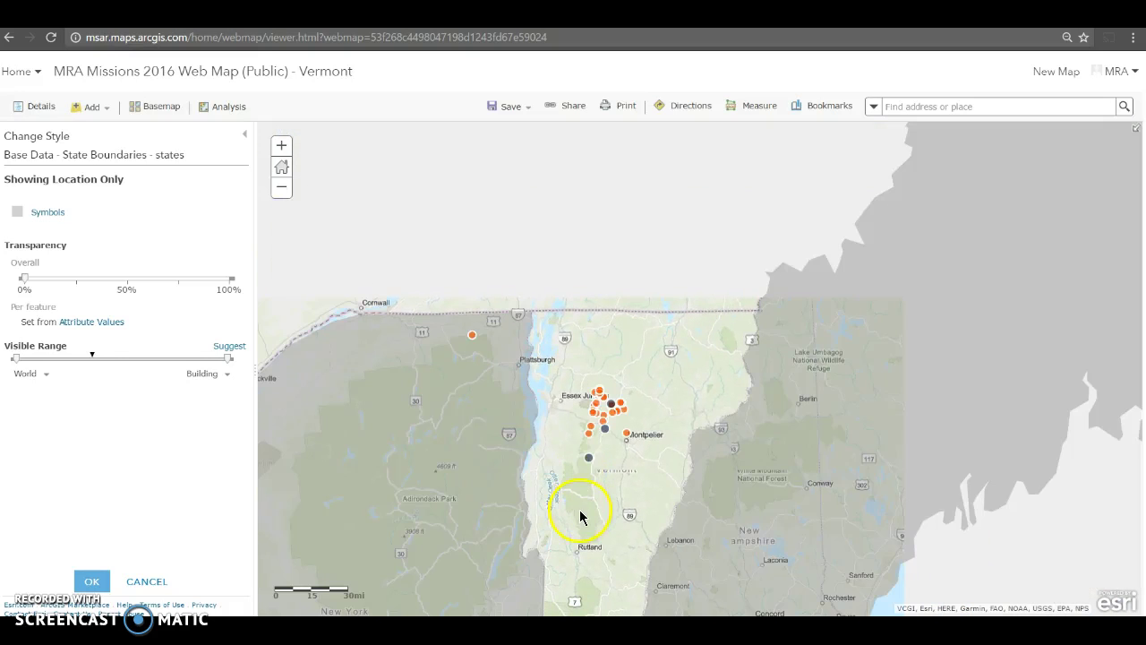
scroll(578, 399, up, 1)
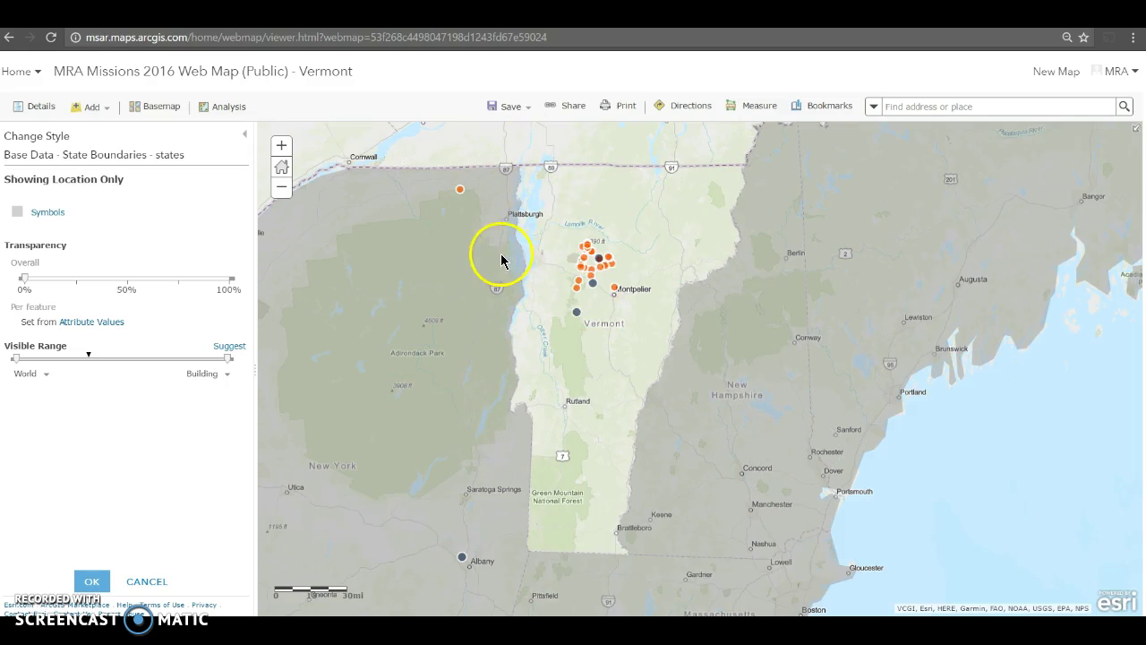
scroll(597, 290, up, 1)
drag(583, 236, 587, 321)
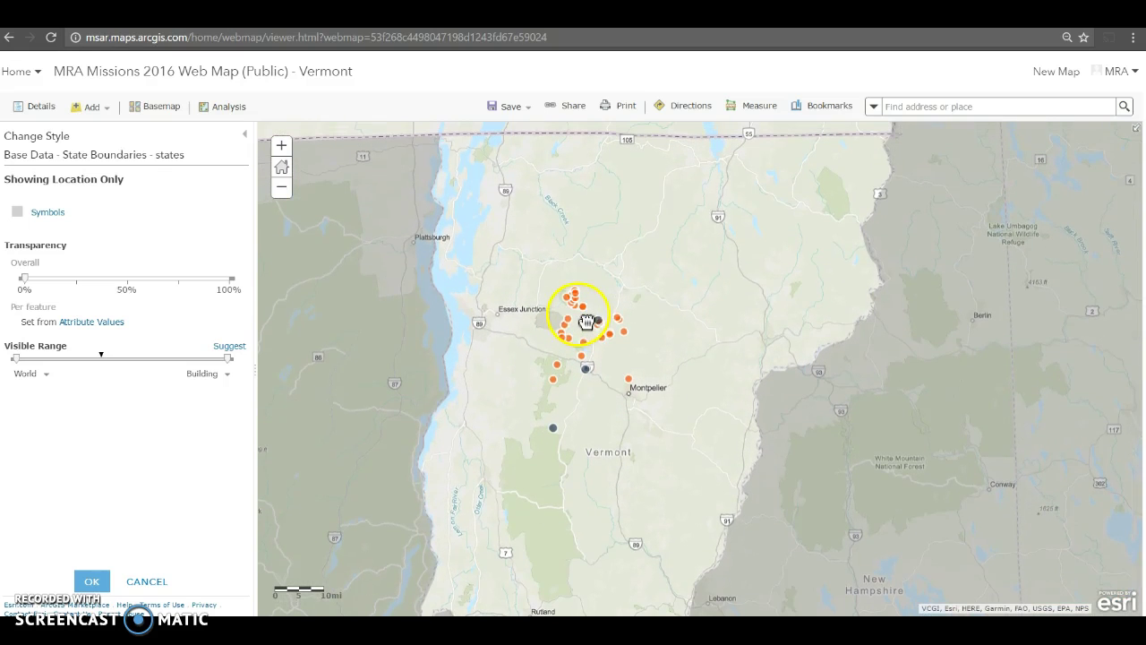
click(91, 581)
click(93, 579)
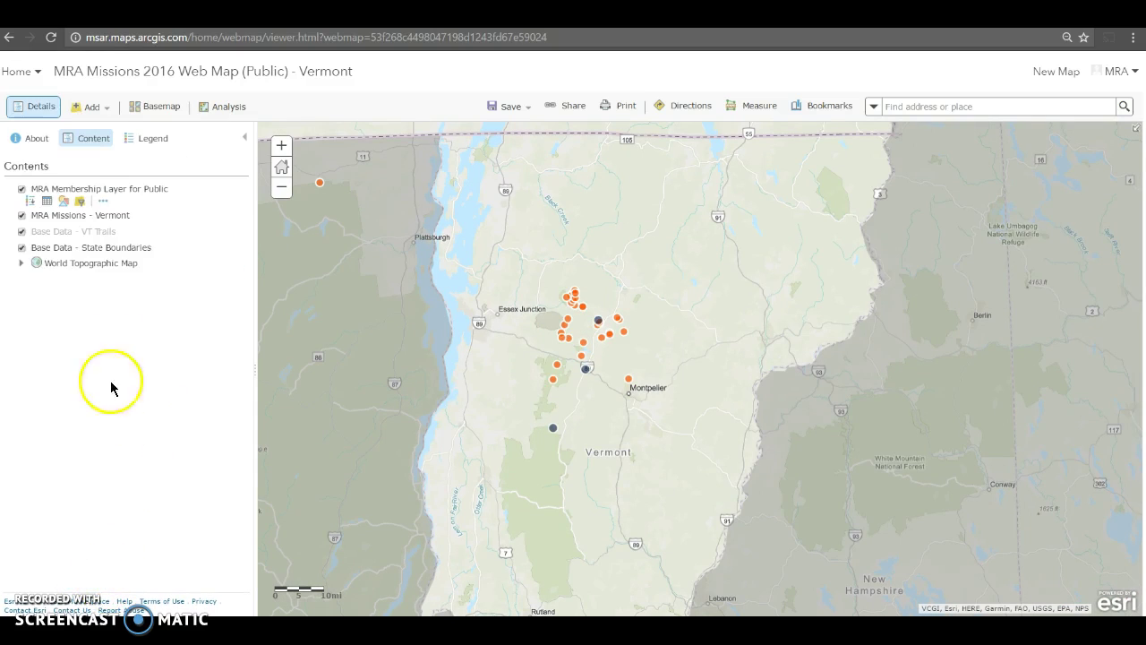
- Open the style settings of the MRA Missions - Vermont layer
mouse_move(112, 256)
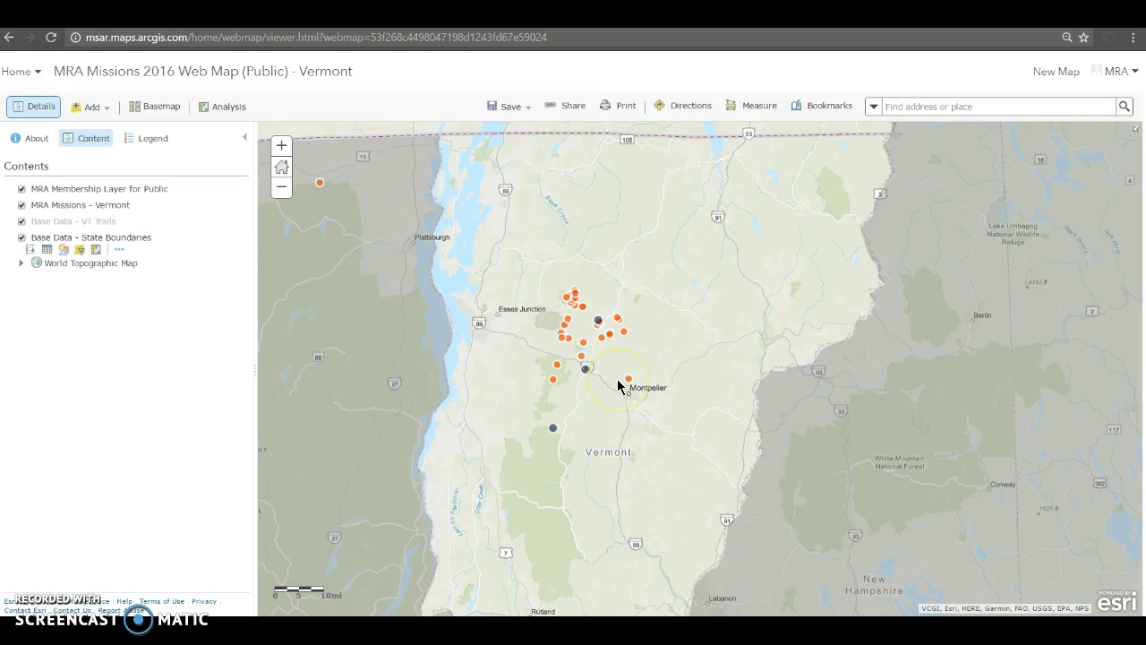
click(79, 194)
mouse_move(79, 208)
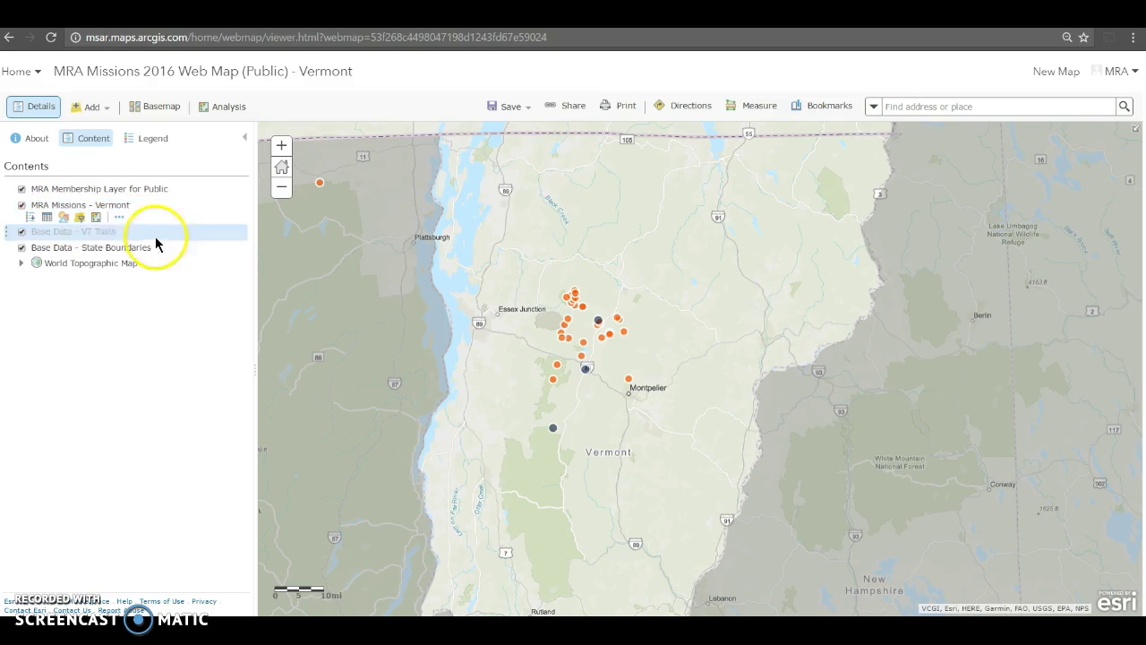
click(63, 217)
click(168, 587)
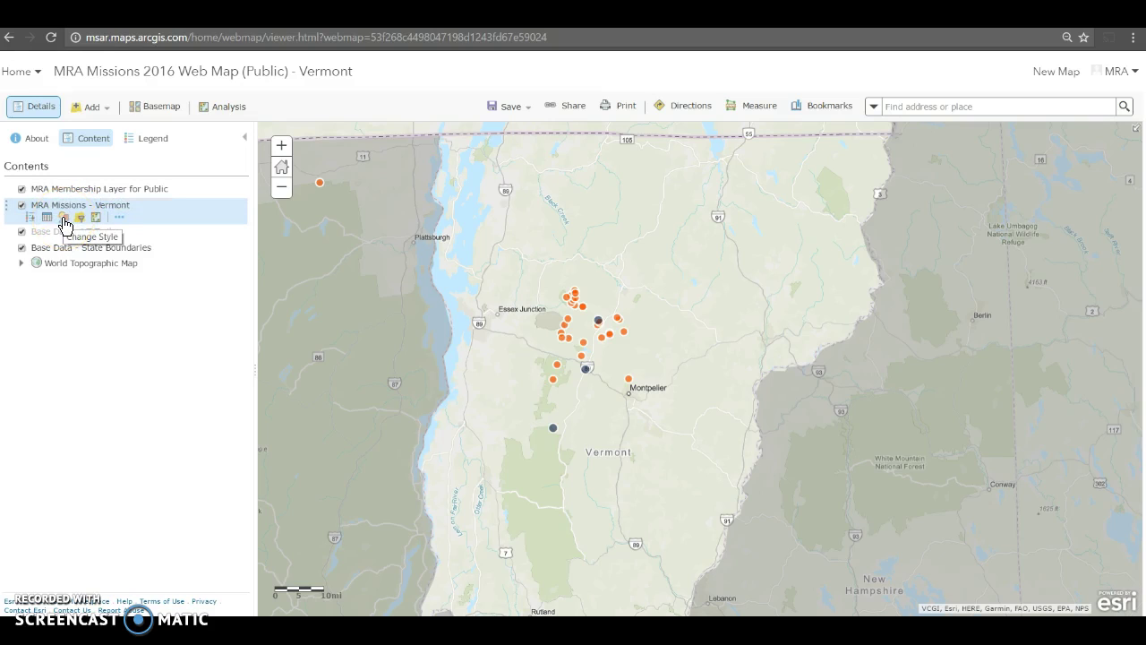
click(63, 219)
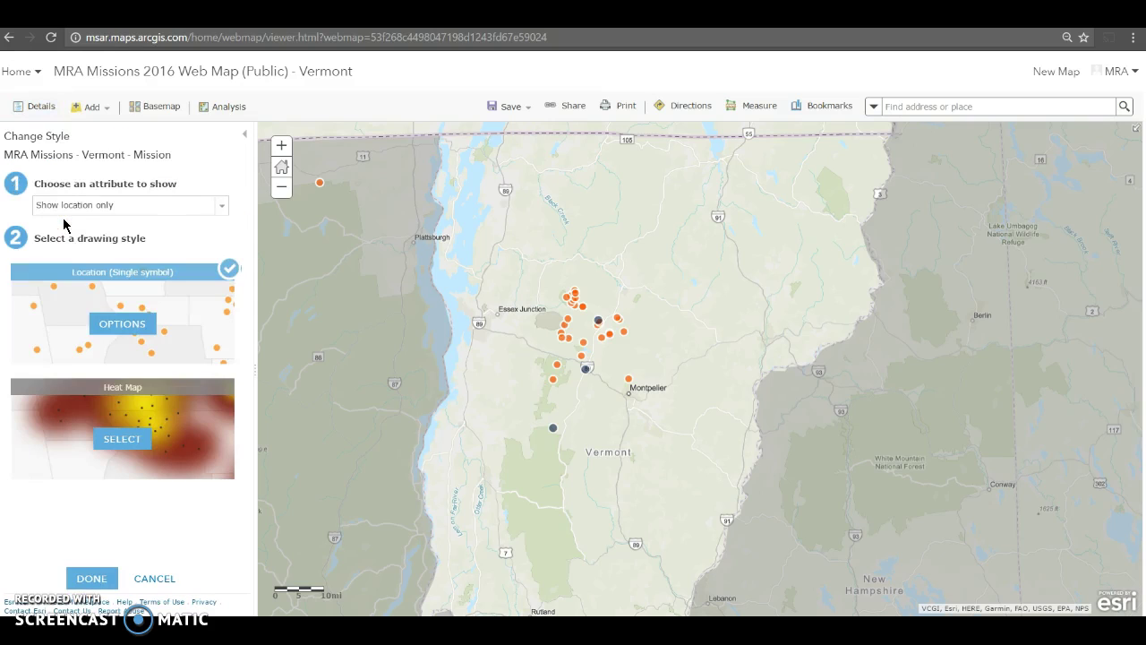
- Try the Heat Map drawing style on the mission points and return them to Location (Single symbol)
click(125, 449)
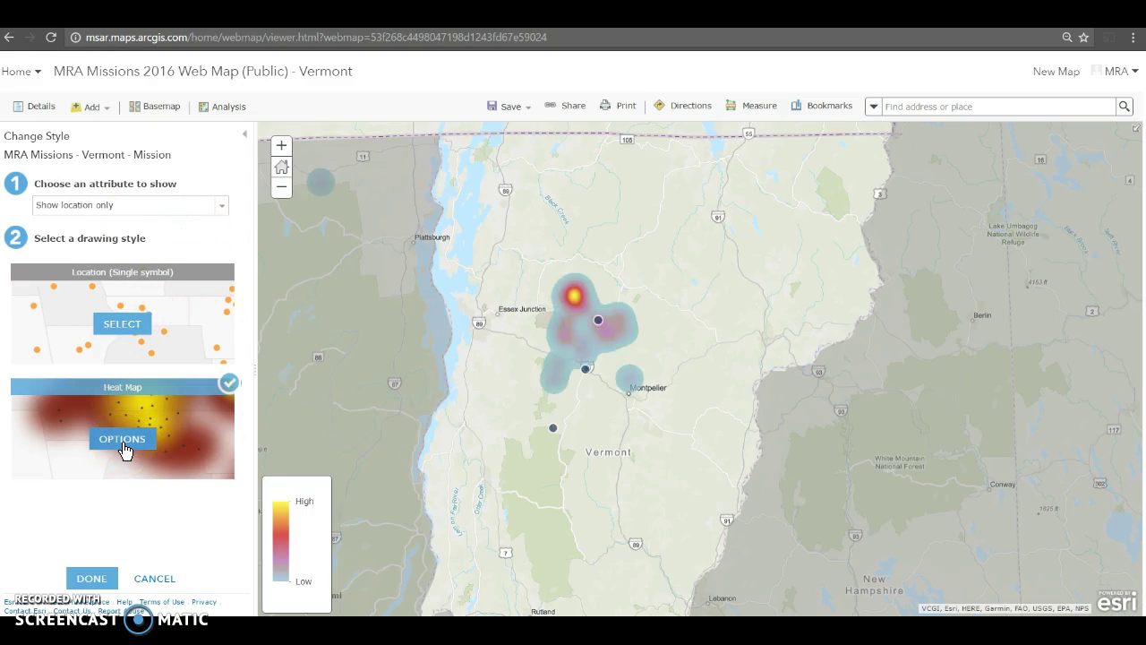
click(124, 324)
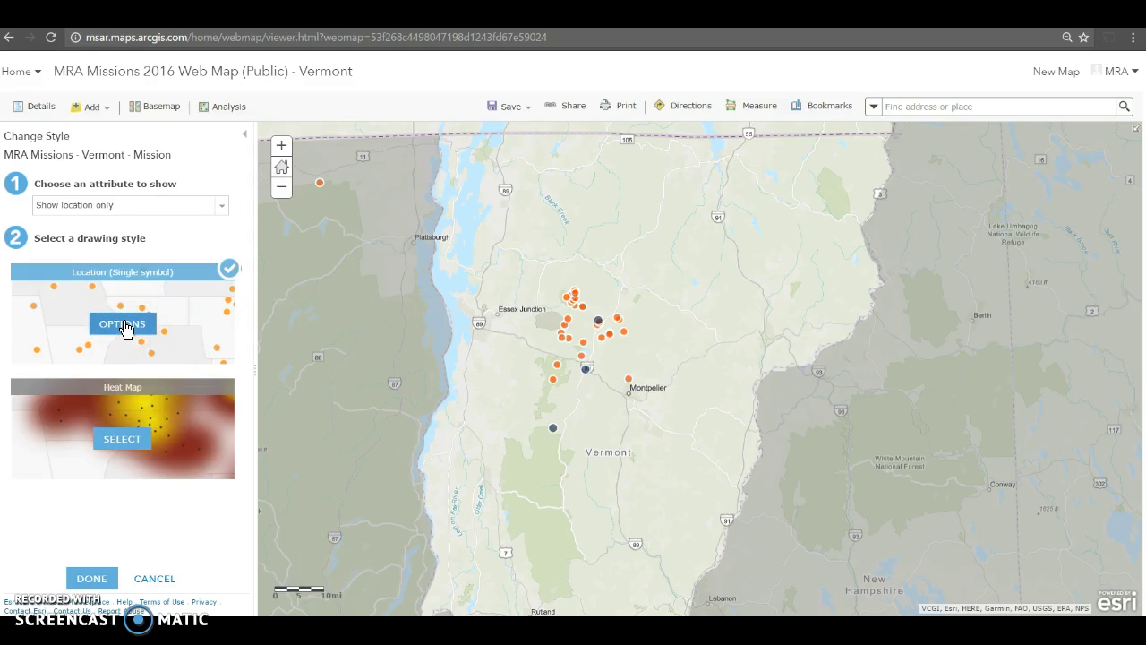
- Style the mission points by the Subject Category attribute and open the options of the Types (Unique symbols) style
click(130, 209)
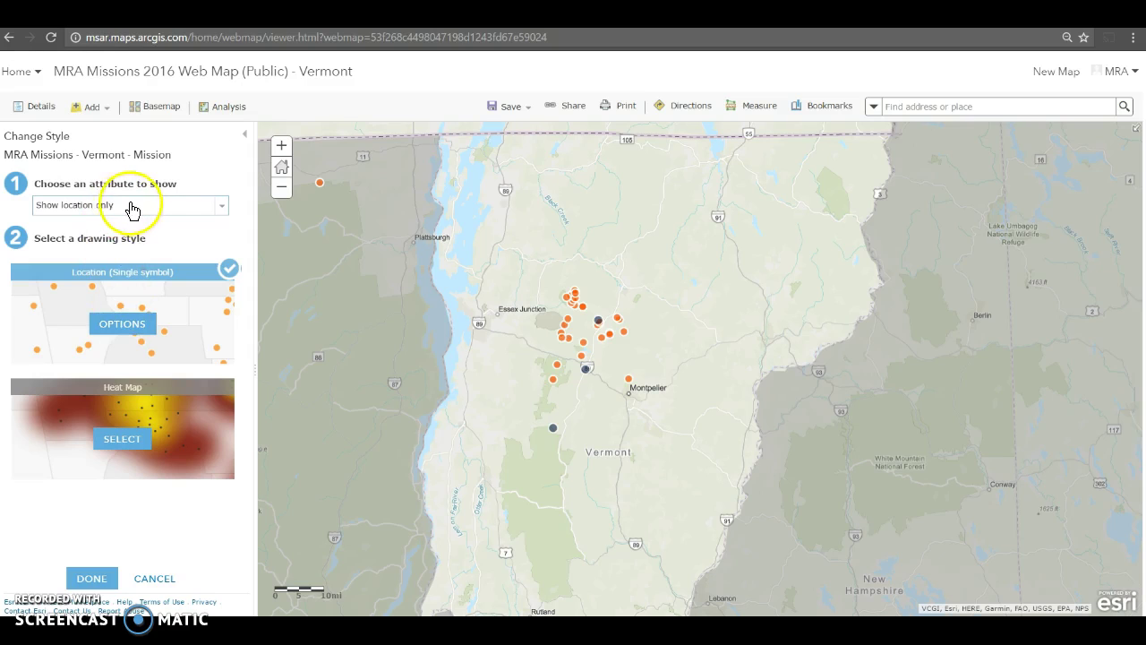
scroll(133, 251, down, 5)
scroll(130, 260, down, 10)
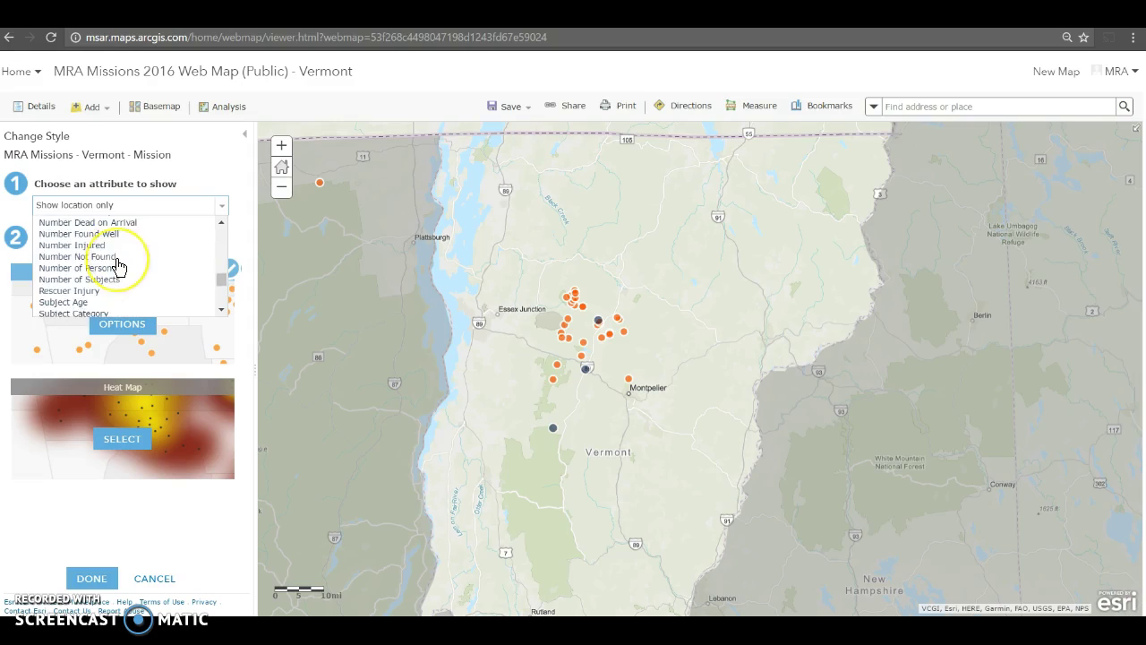
scroll(120, 267, down, 3)
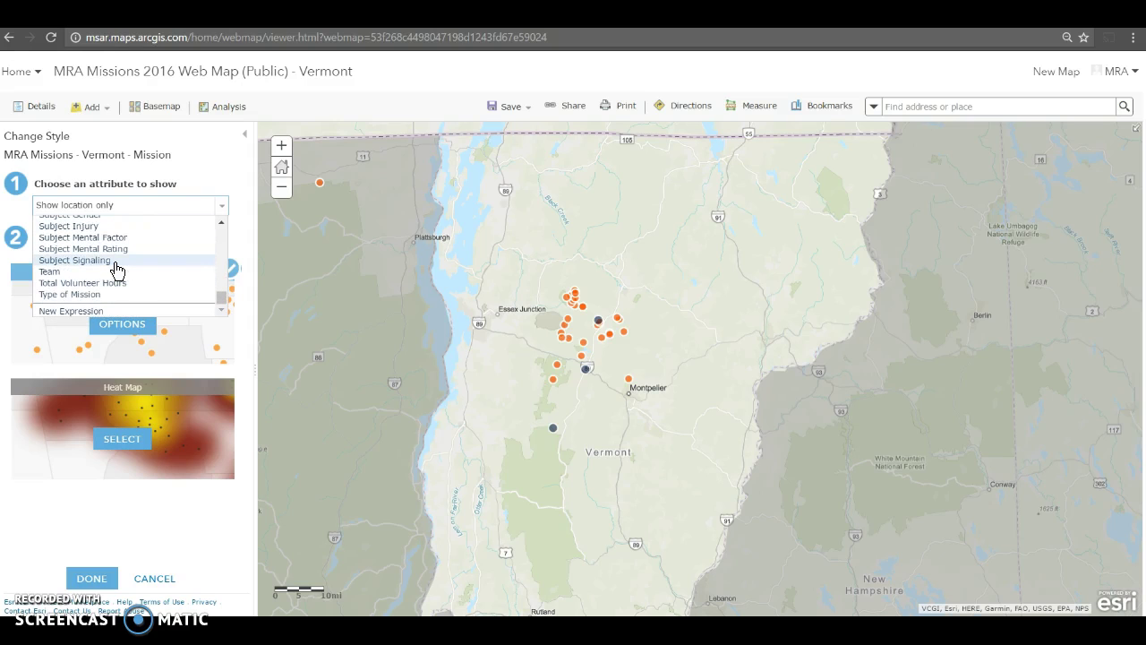
scroll(113, 275, up, 3)
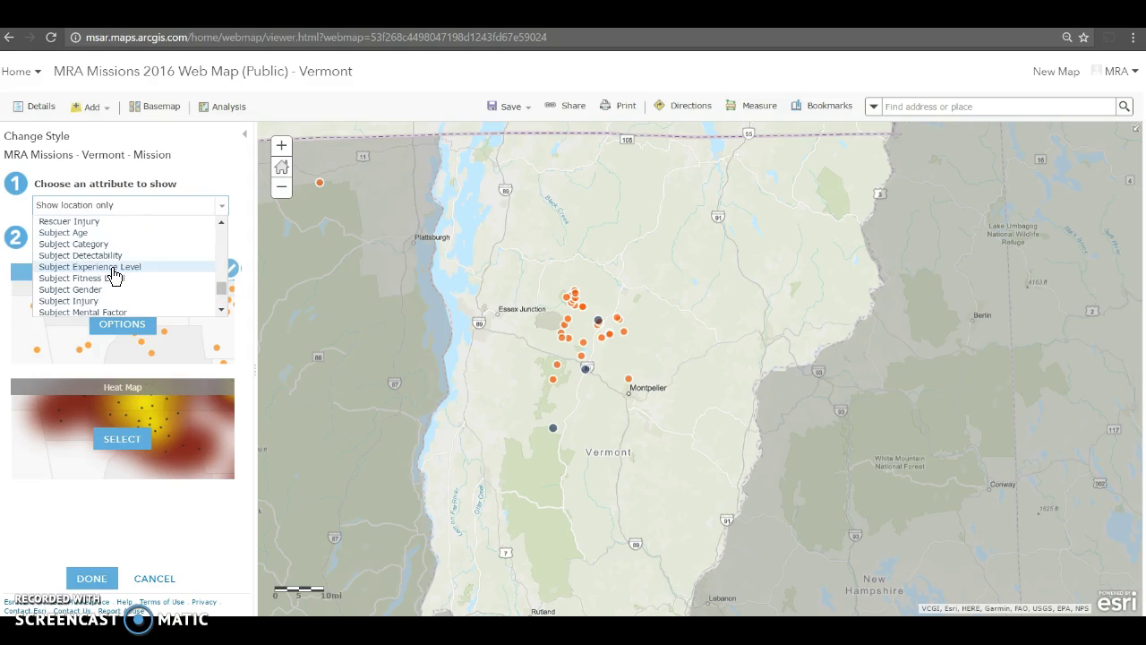
click(88, 244)
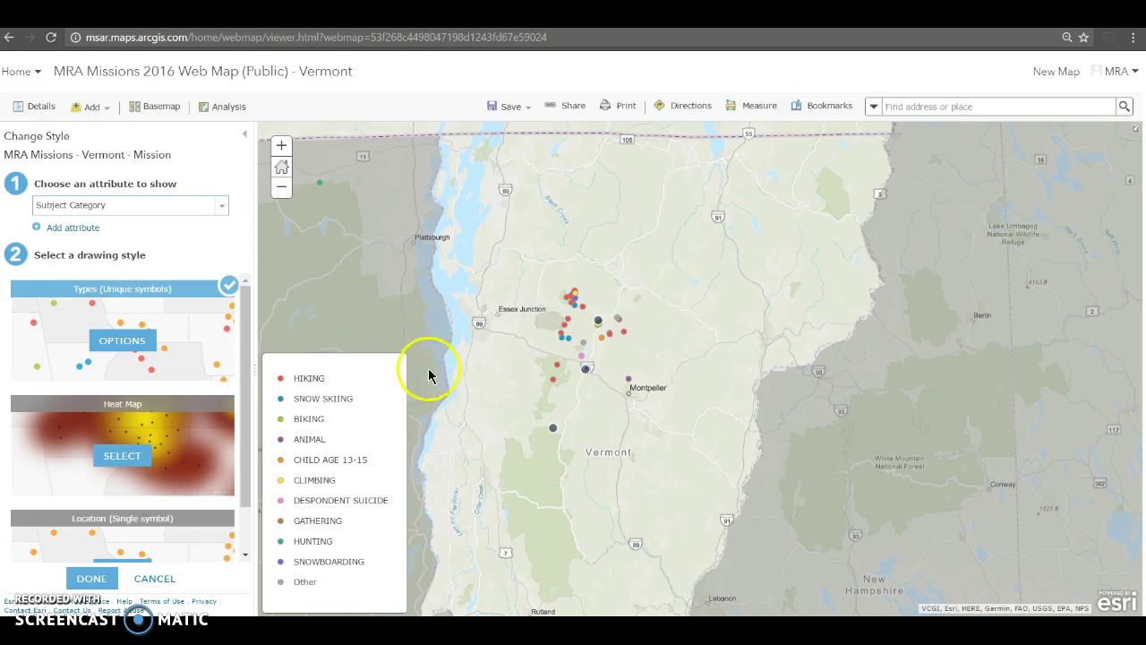
click(122, 342)
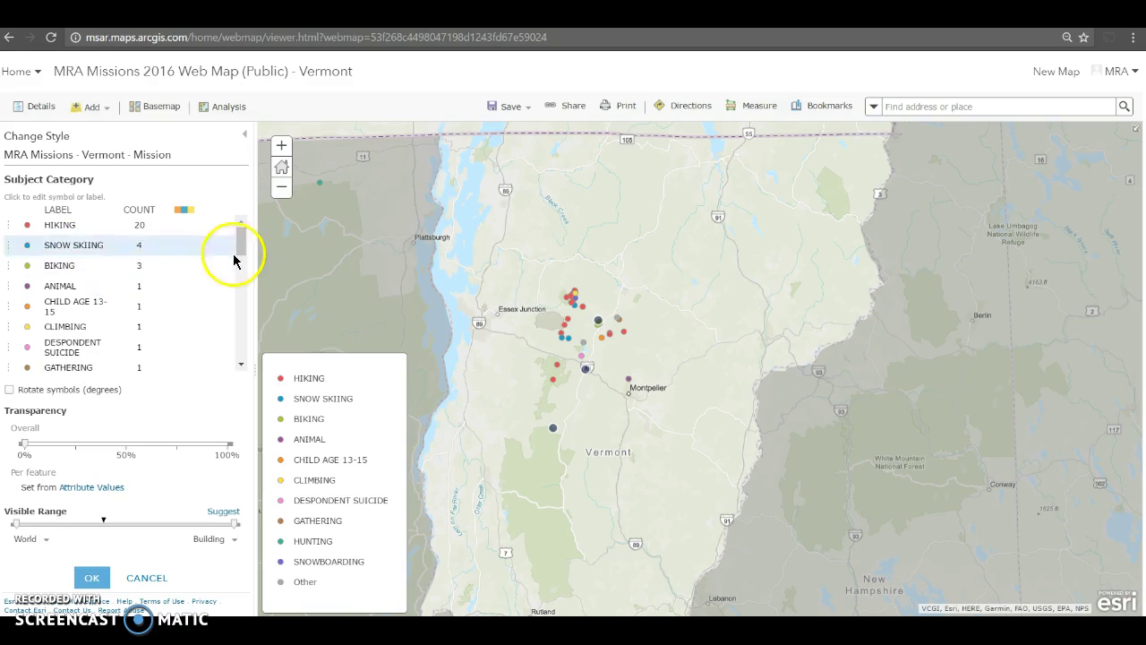
- Group the less common subject categories from ANIMAL through SNOWBOARDING under Other in the Subject Category list
drag(238, 250, 238, 180)
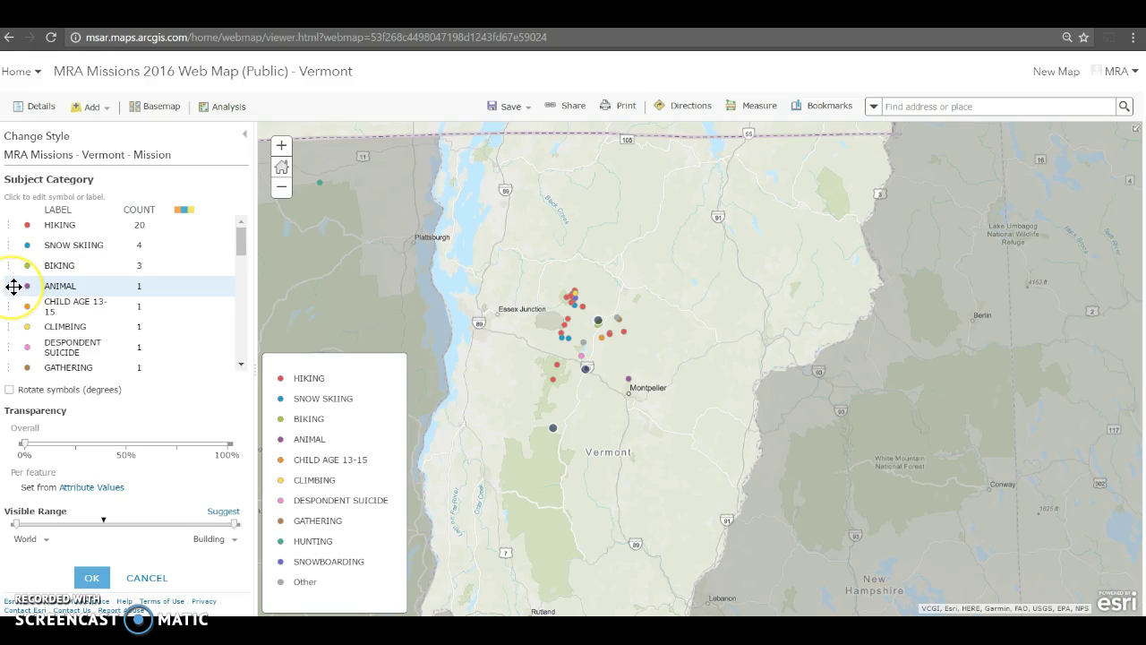
scroll(14, 288, down, 3)
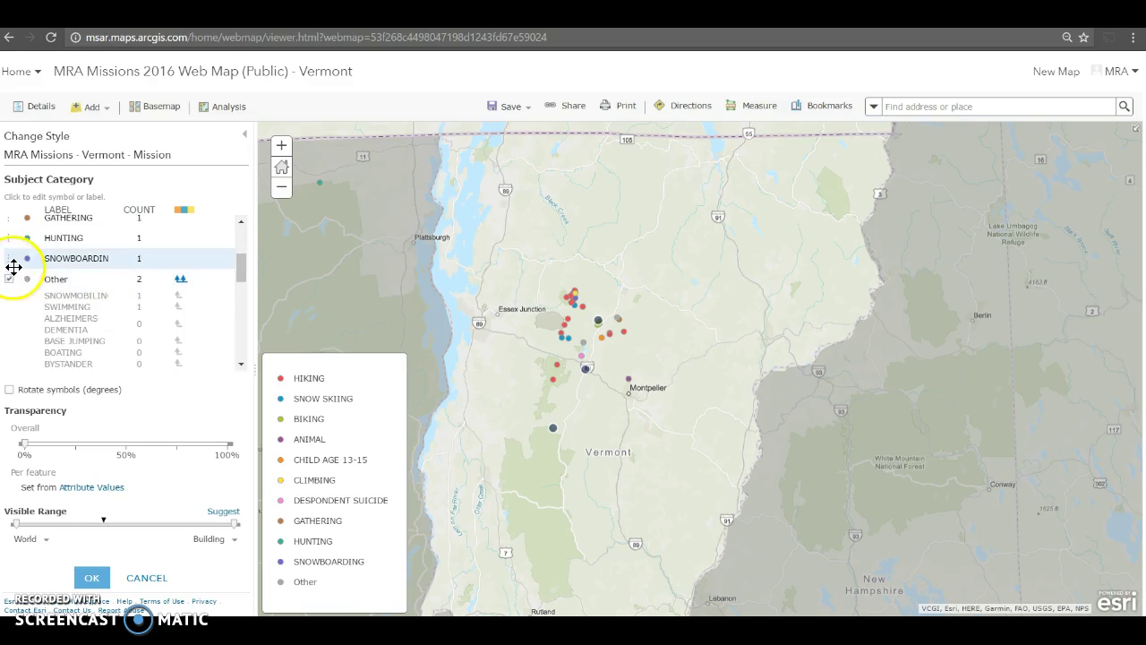
drag(14, 259, 40, 295)
drag(13, 238, 34, 269)
drag(18, 217, 32, 321)
drag(15, 282, 26, 305)
drag(13, 260, 34, 301)
drag(9, 240, 32, 321)
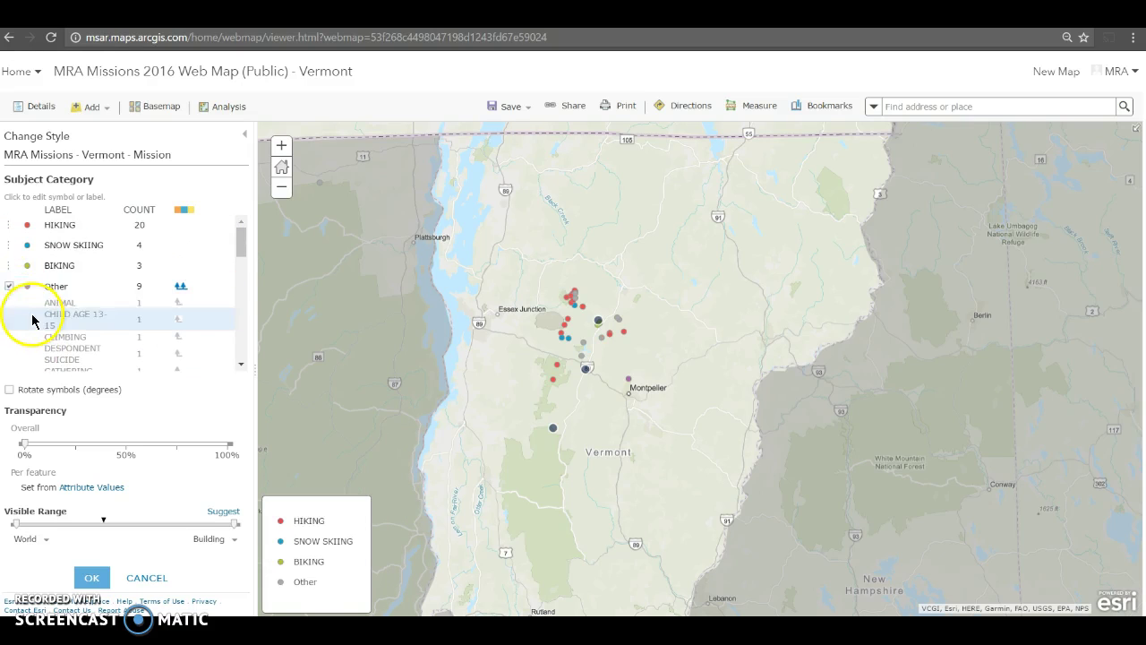
- Hide the Other category on the map and try grouping BIKING under it
click(9, 287)
drag(9, 265, 18, 302)
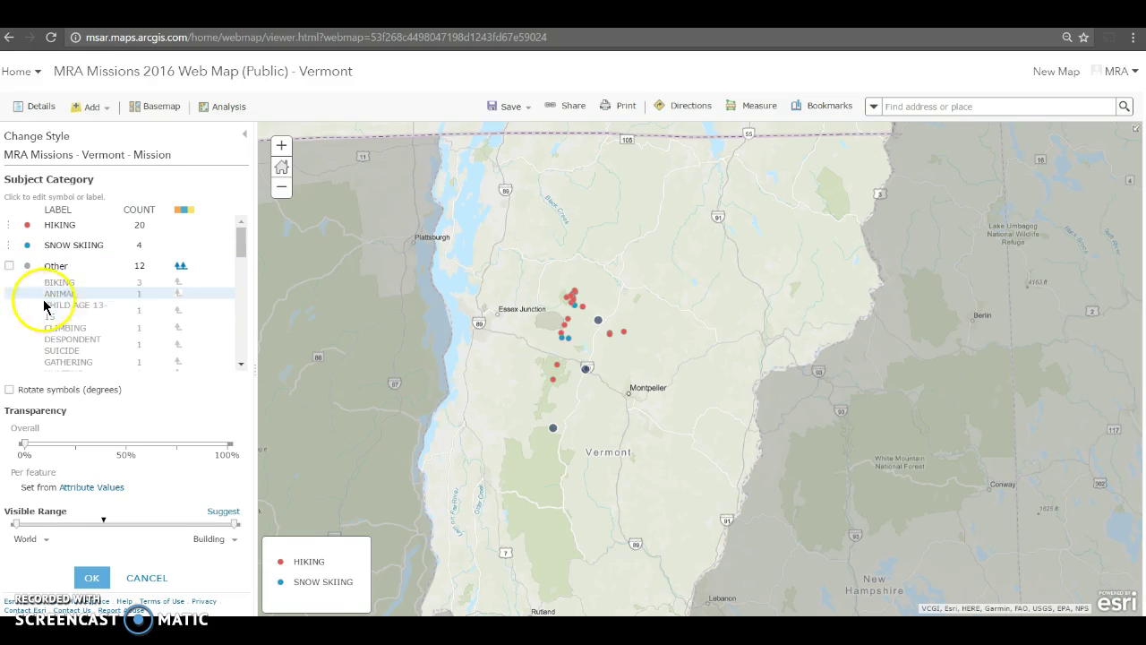
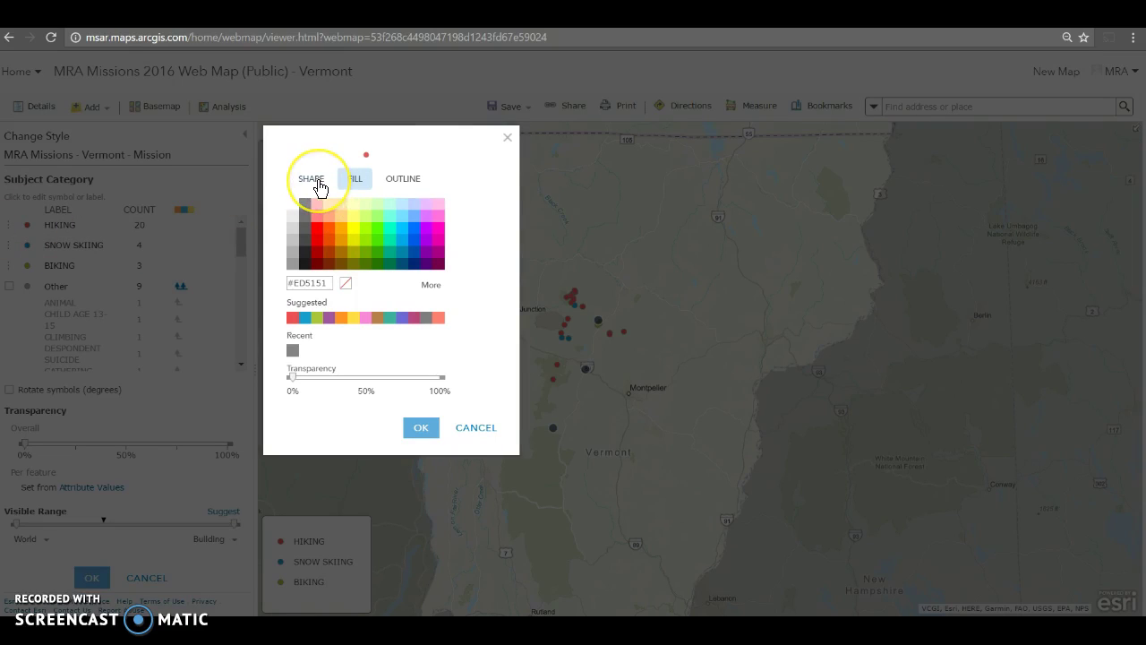
- Give HIKING missions the black National Park Service symbol of a hiker at a sign, sized 28 px
click(320, 185)
click(436, 215)
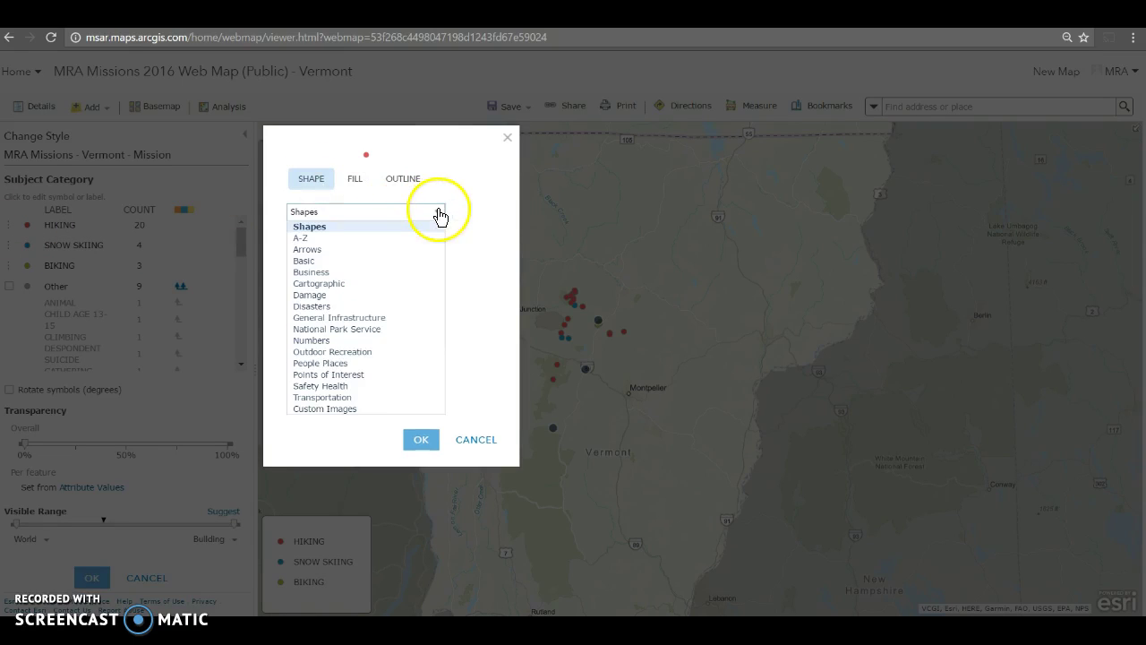
click(357, 332)
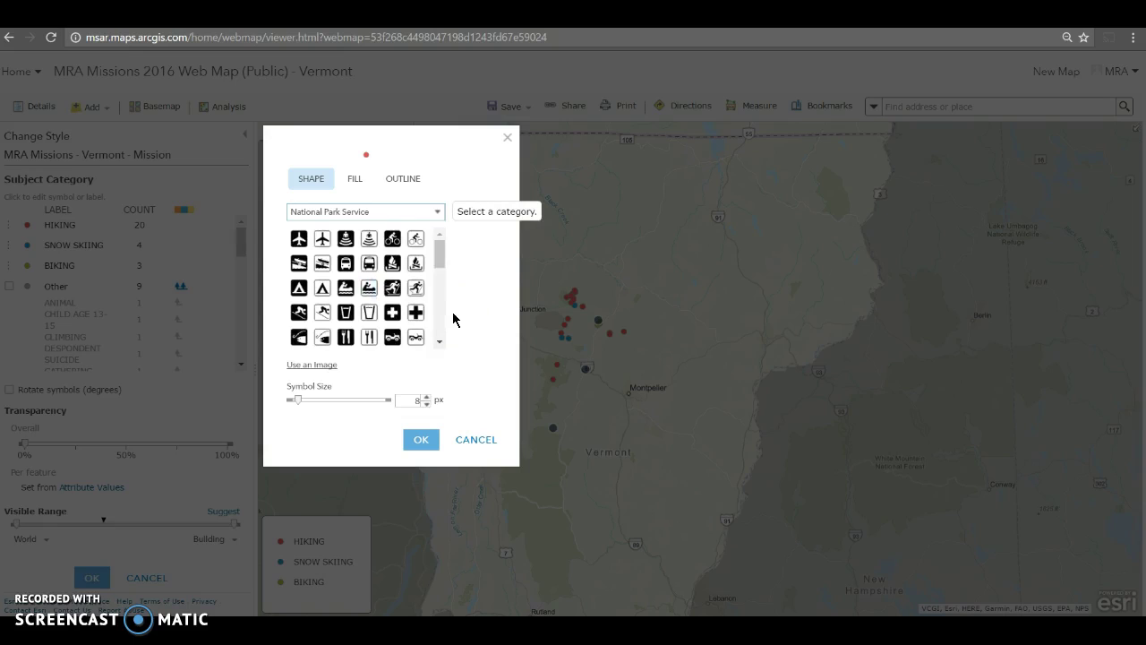
drag(441, 269, 439, 316)
click(347, 282)
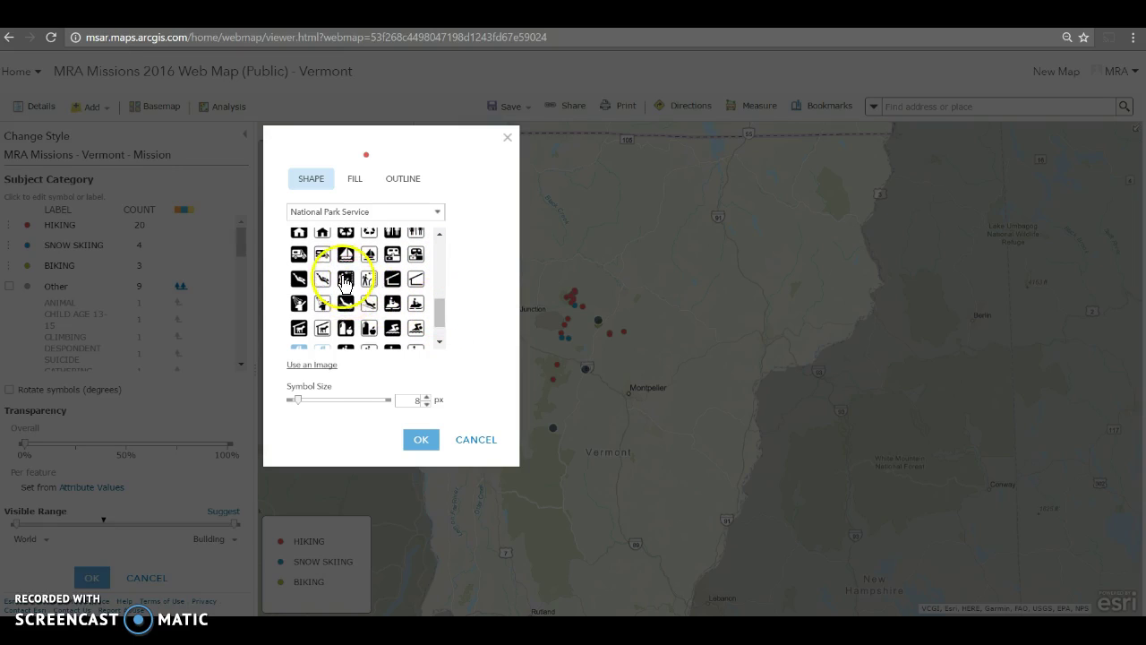
double_click(417, 400)
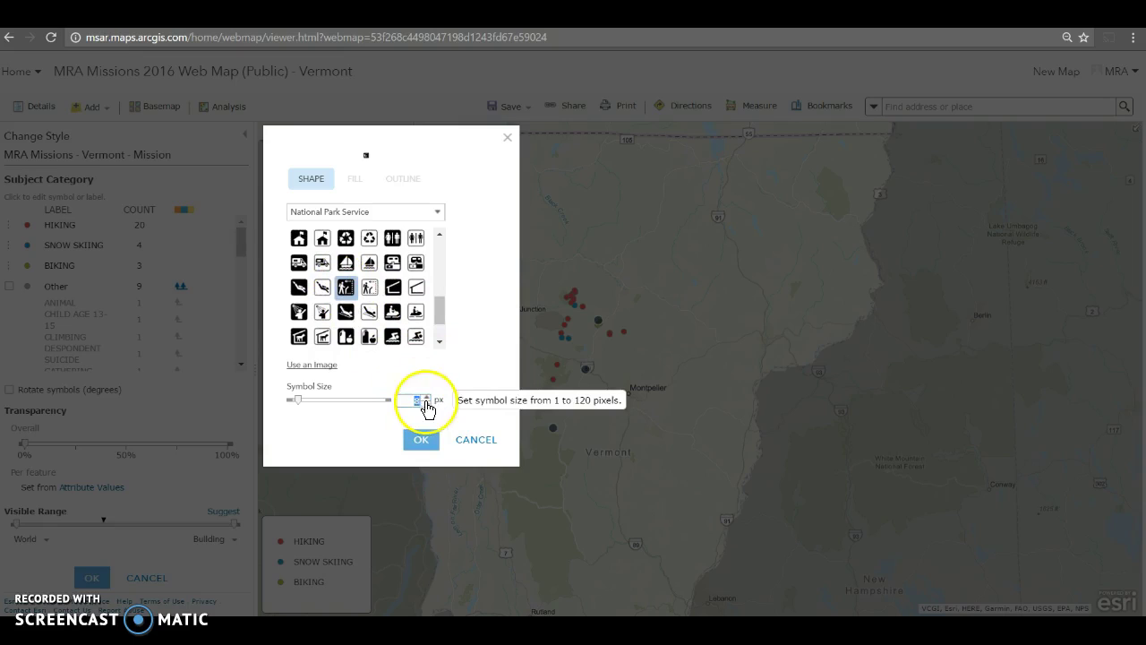
text(28)
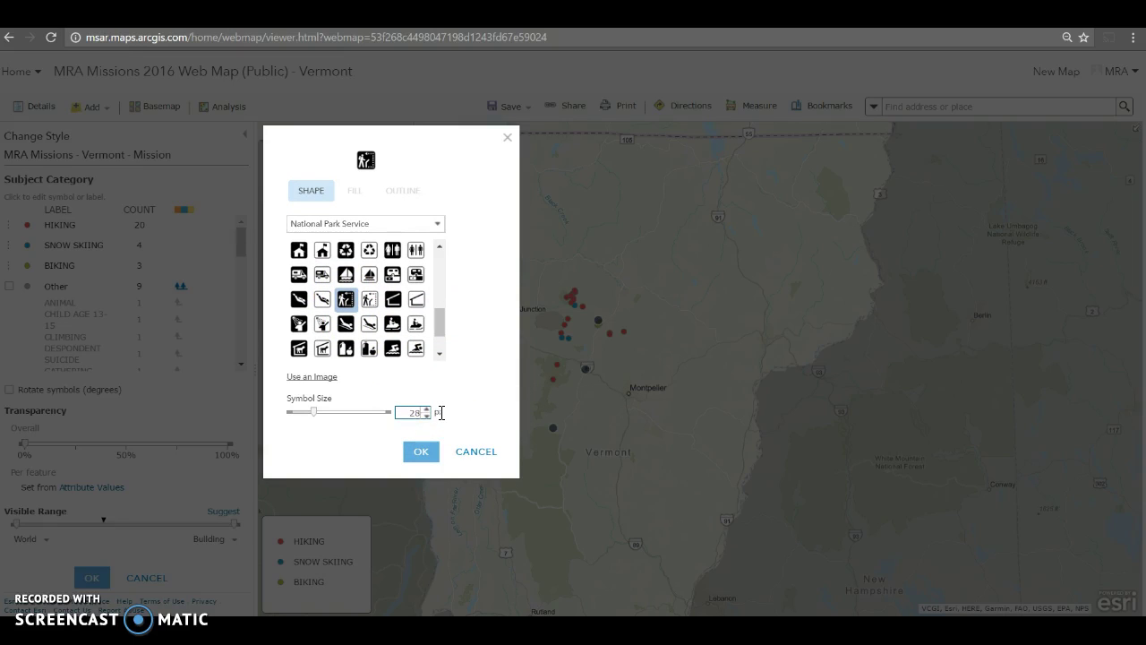
click(418, 452)
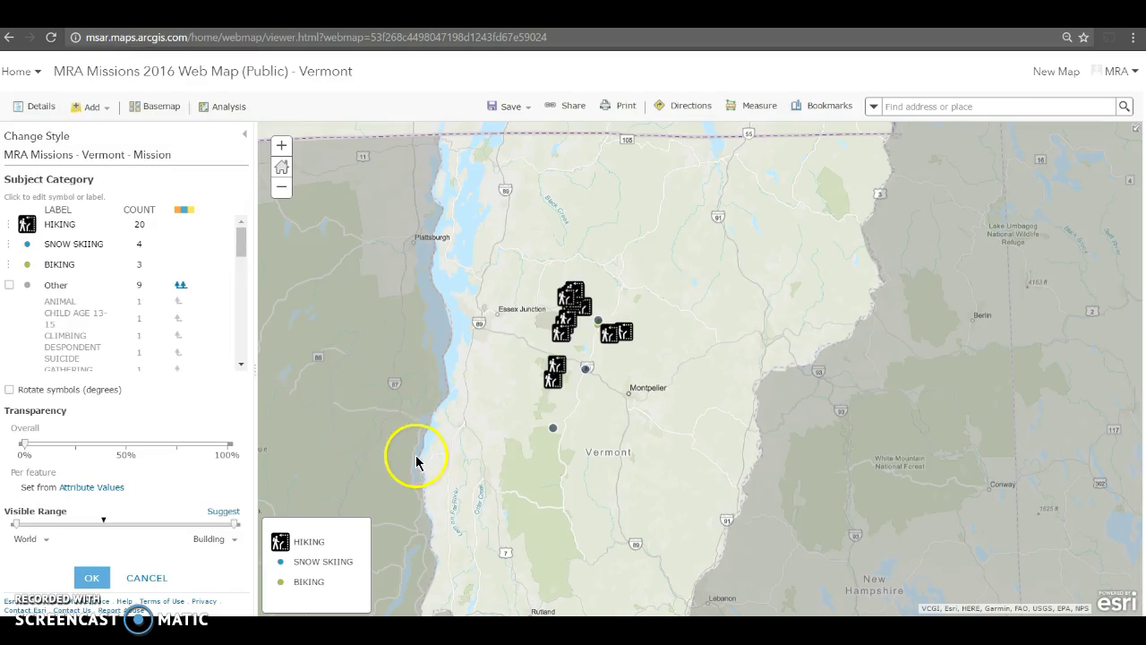
- Give SNOW SKIING missions the black National Park Service downhill skier symbol, sized 28 px
click(29, 247)
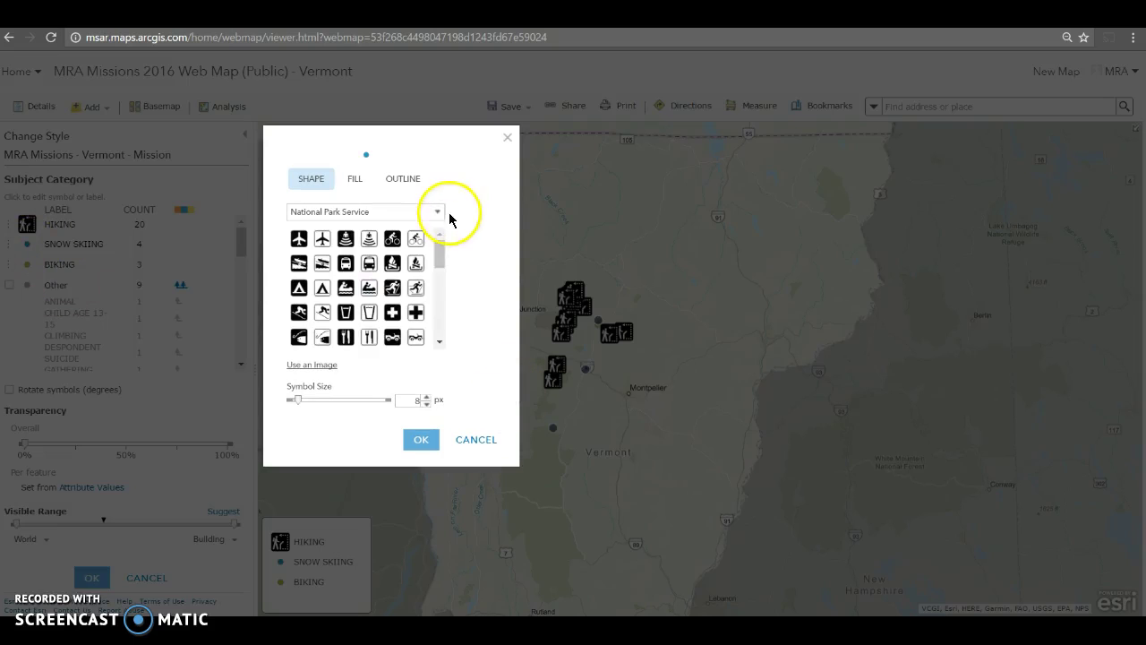
mouse_move(438, 249)
mouse_down()
mouse_move(437, 318)
mouse_move(435, 261)
mouse_up()
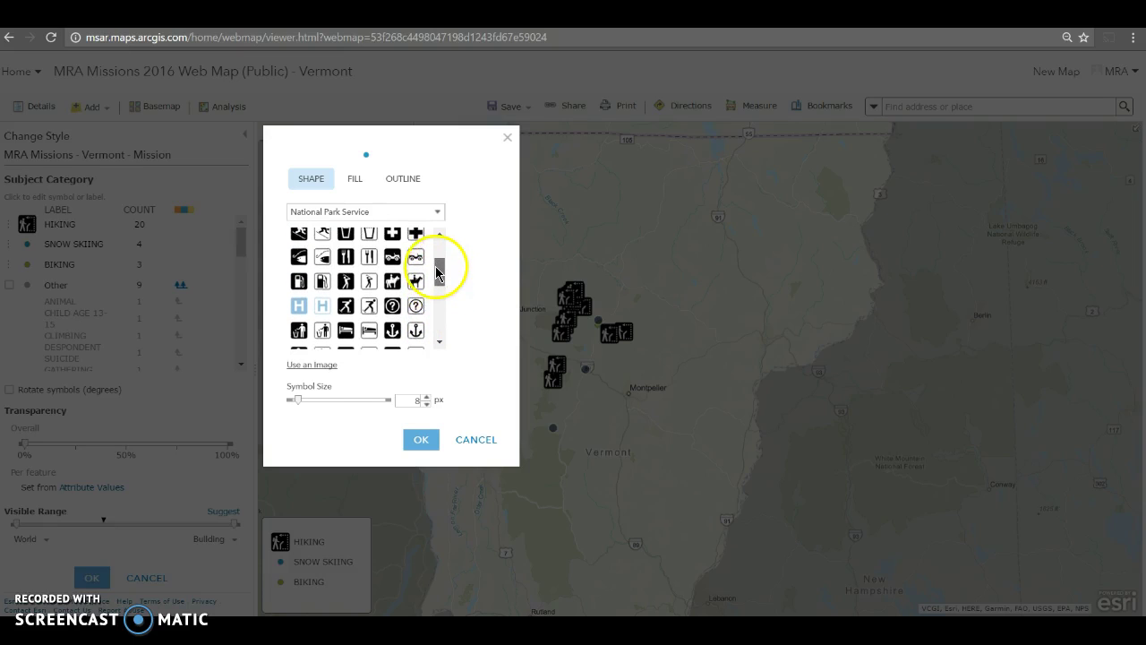
click(350, 311)
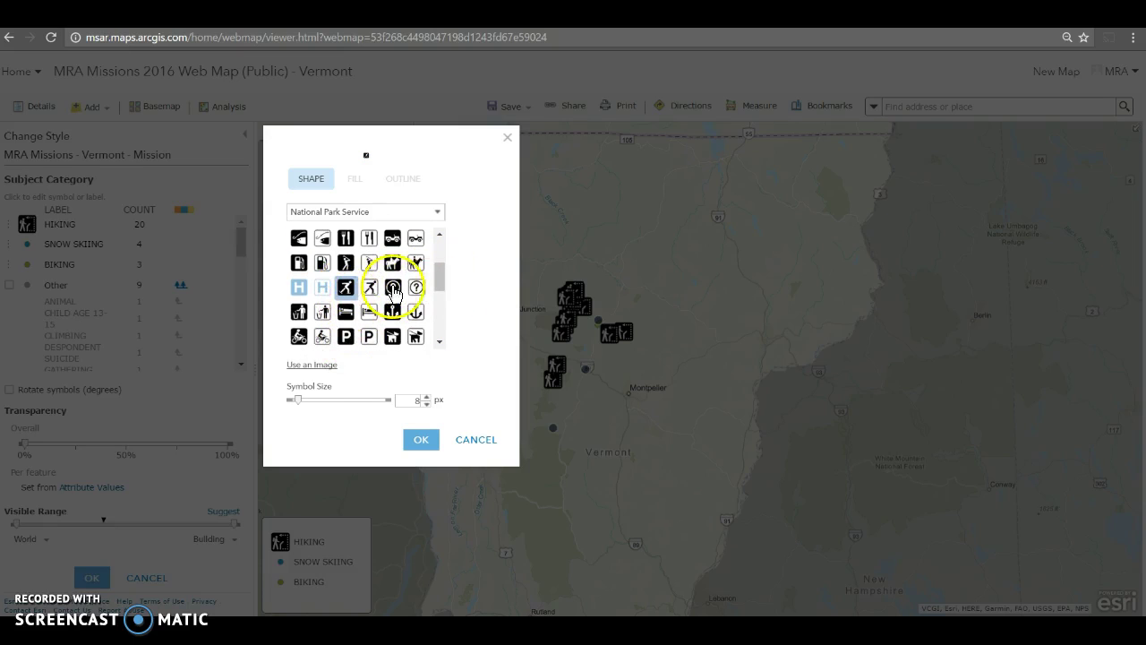
drag(436, 273, 439, 251)
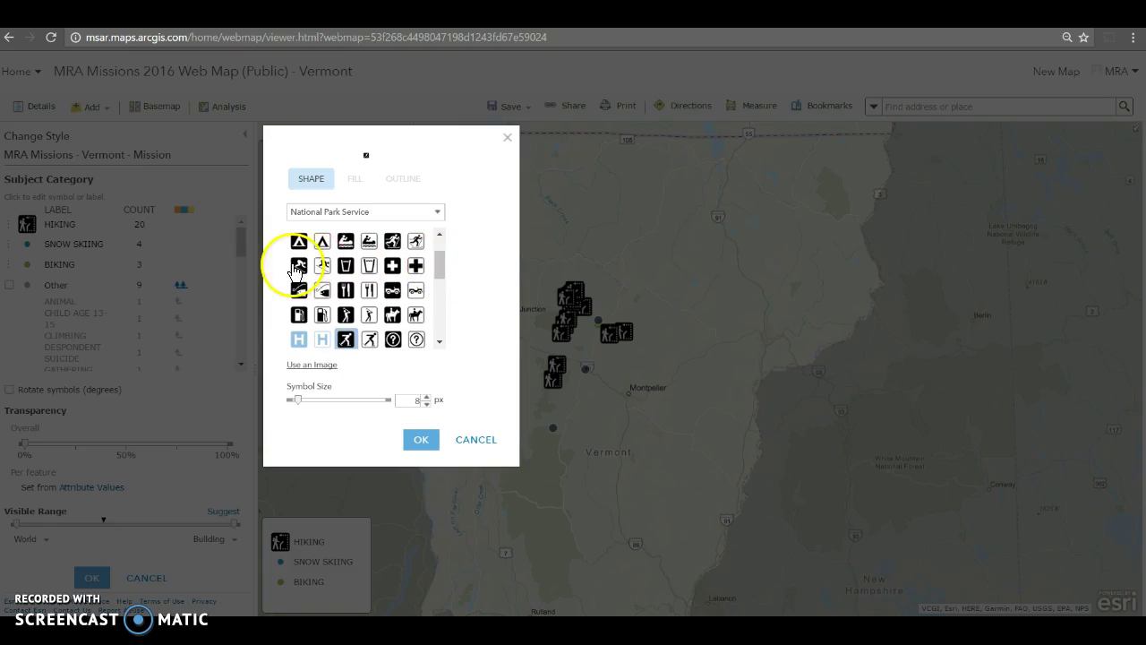
click(299, 266)
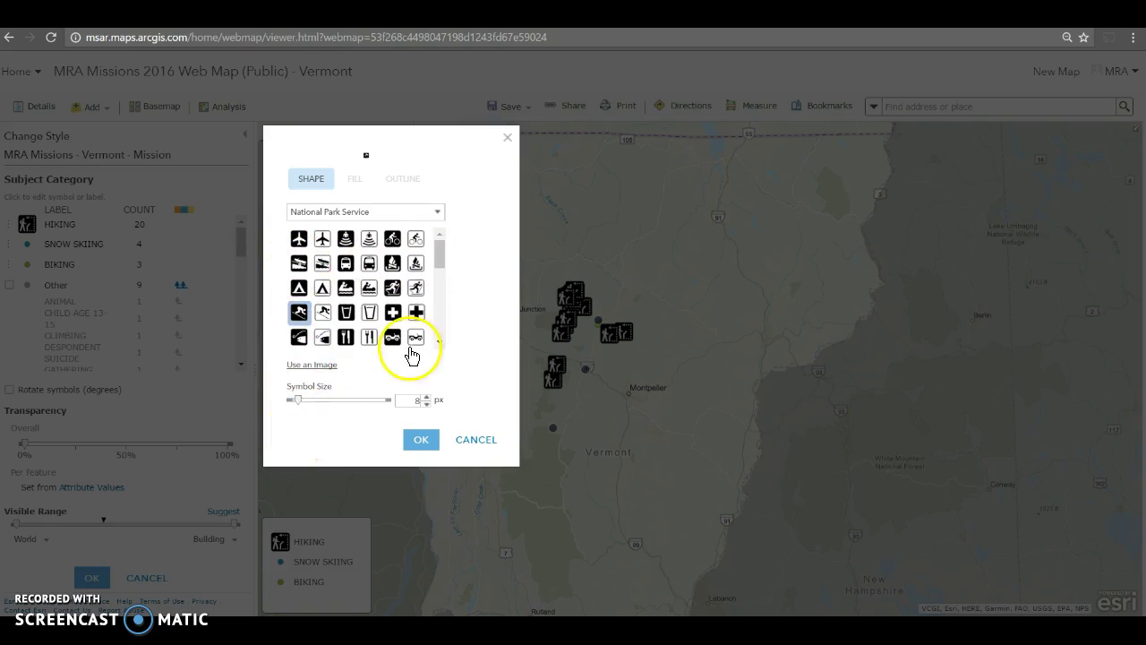
double_click(406, 398)
click(419, 440)
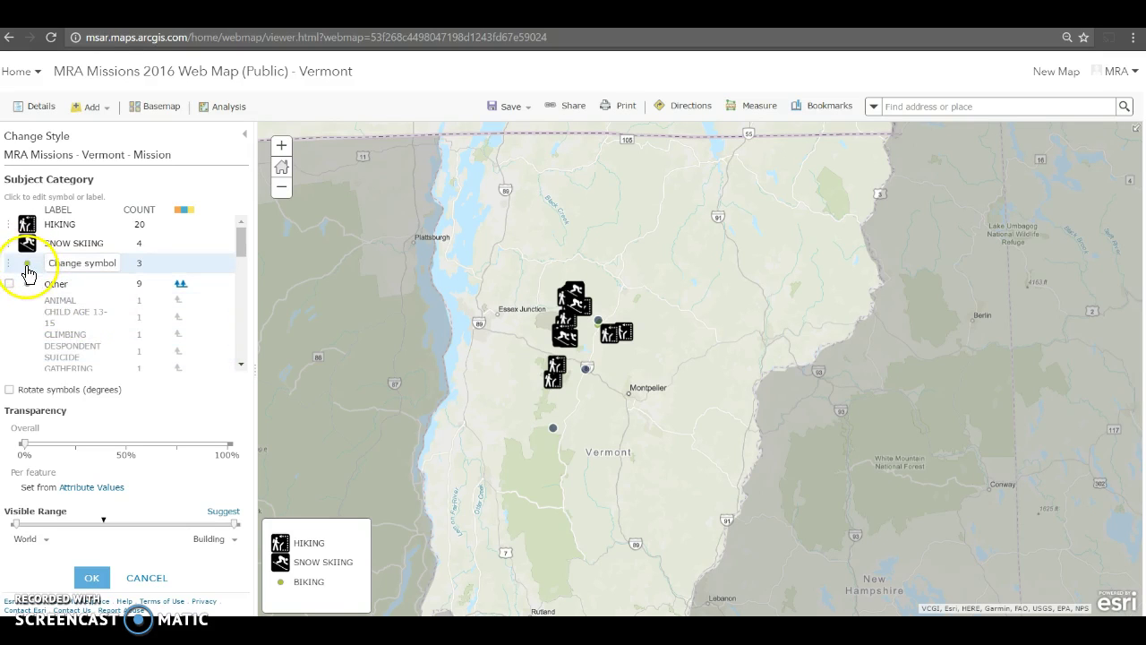
- Give BIKING missions the white National Park Service cyclist symbol, sized 28 px
click(26, 264)
scroll(376, 269, up, 3)
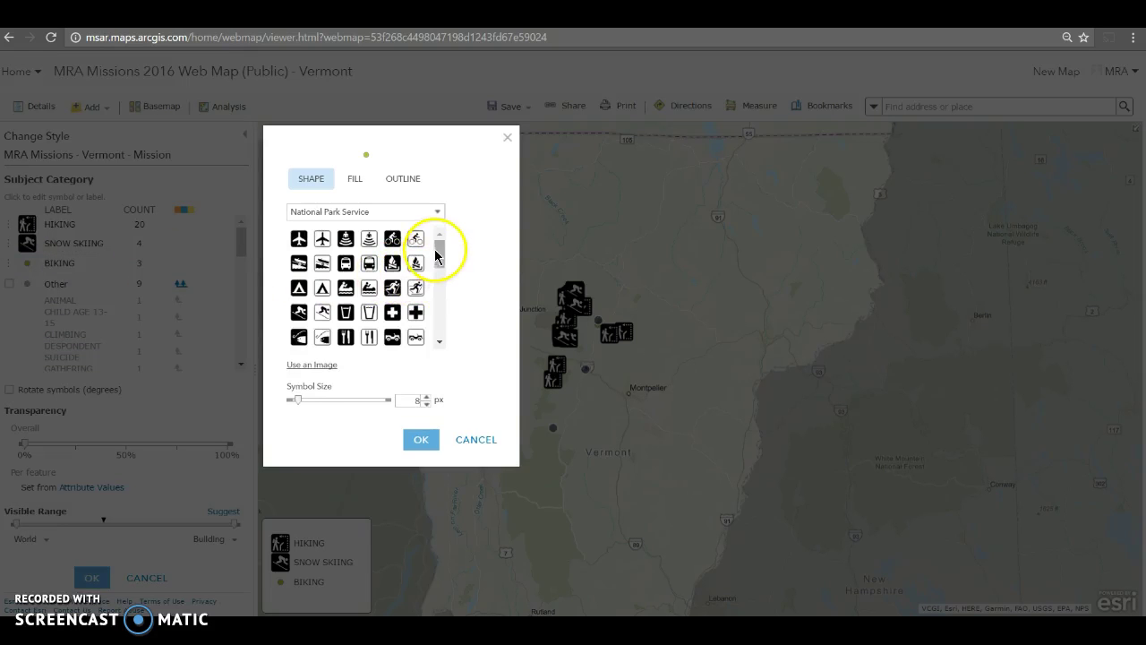
click(393, 239)
click(419, 440)
double_click(409, 399)
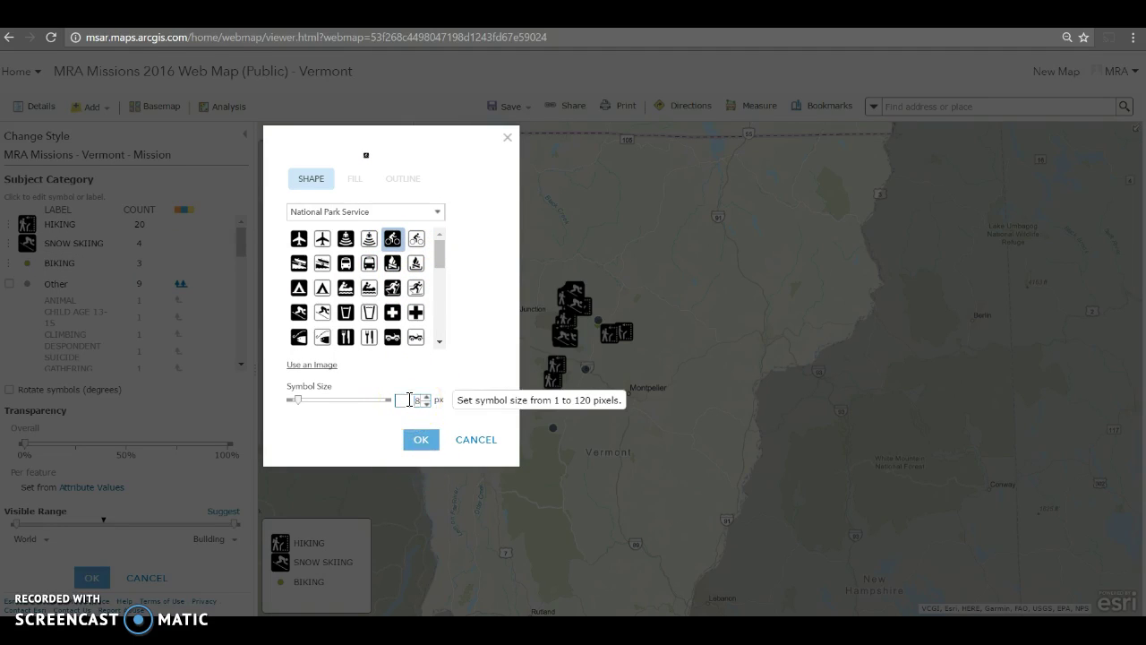
text(28)
click(428, 430)
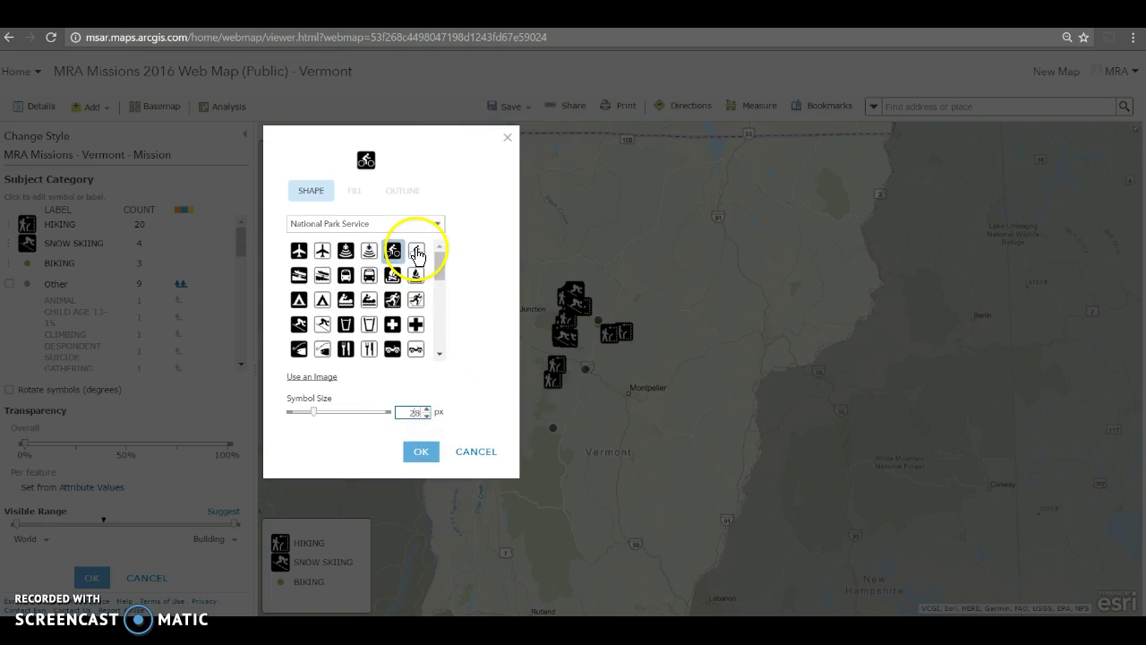
click(419, 451)
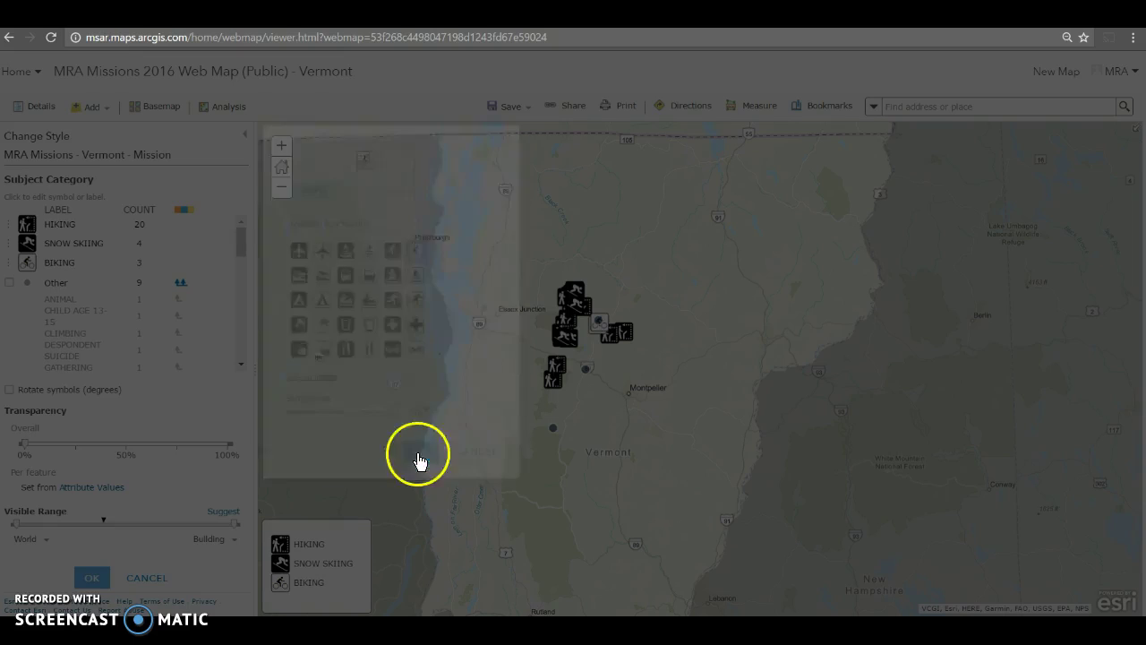
- Change the SNOW SKIING symbol to the white version of the National Park Service downhill skier
click(29, 246)
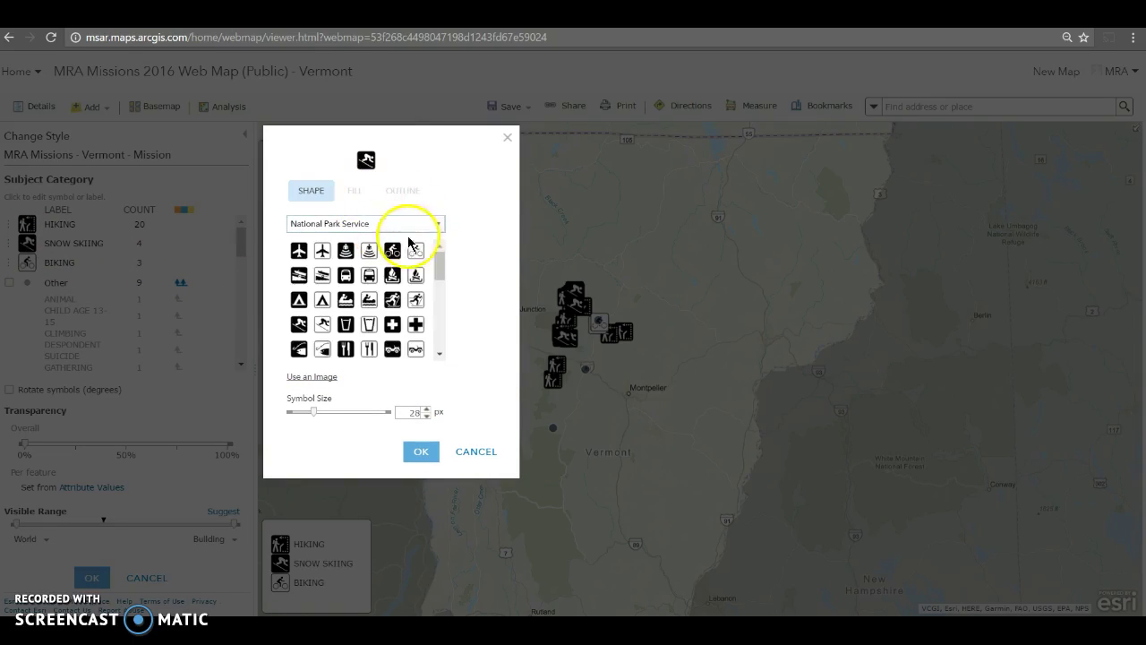
click(416, 255)
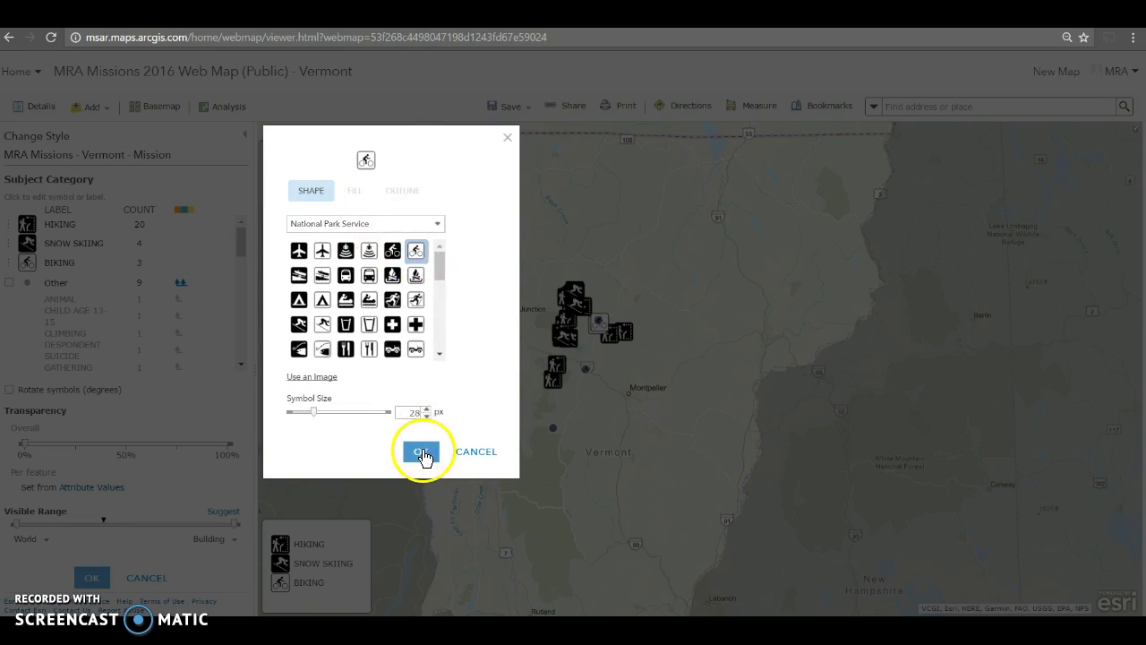
scroll(370, 292, down, 2)
scroll(367, 292, up, 2)
click(322, 323)
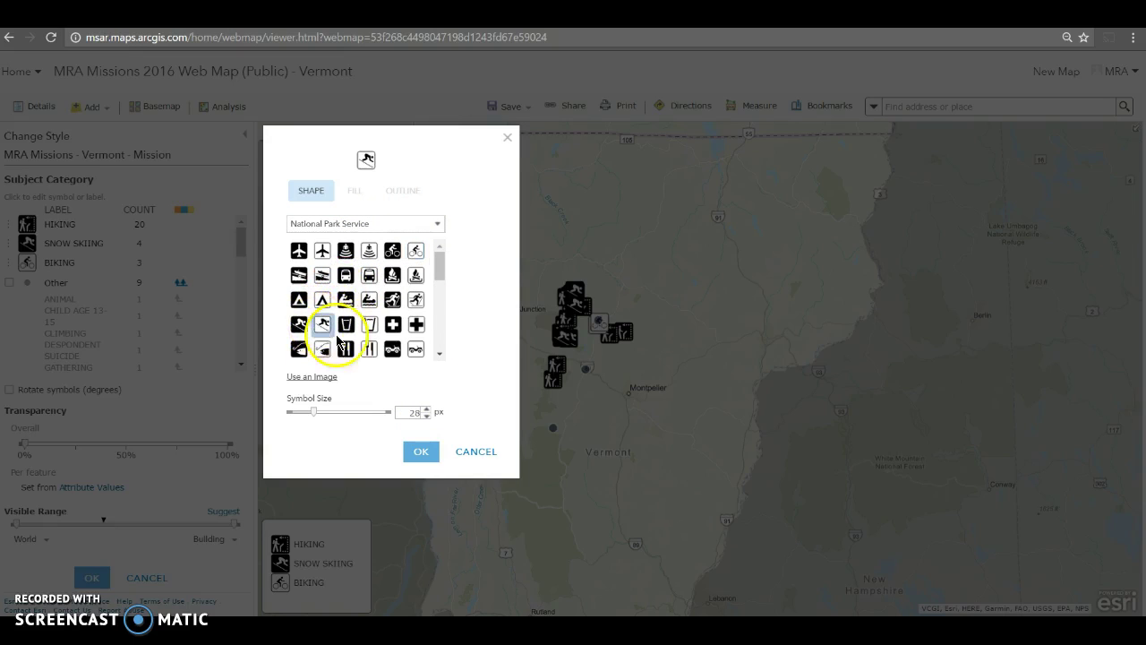
click(420, 454)
- Change the HIKING symbol to the white National Park Service walking hiker
click(28, 226)
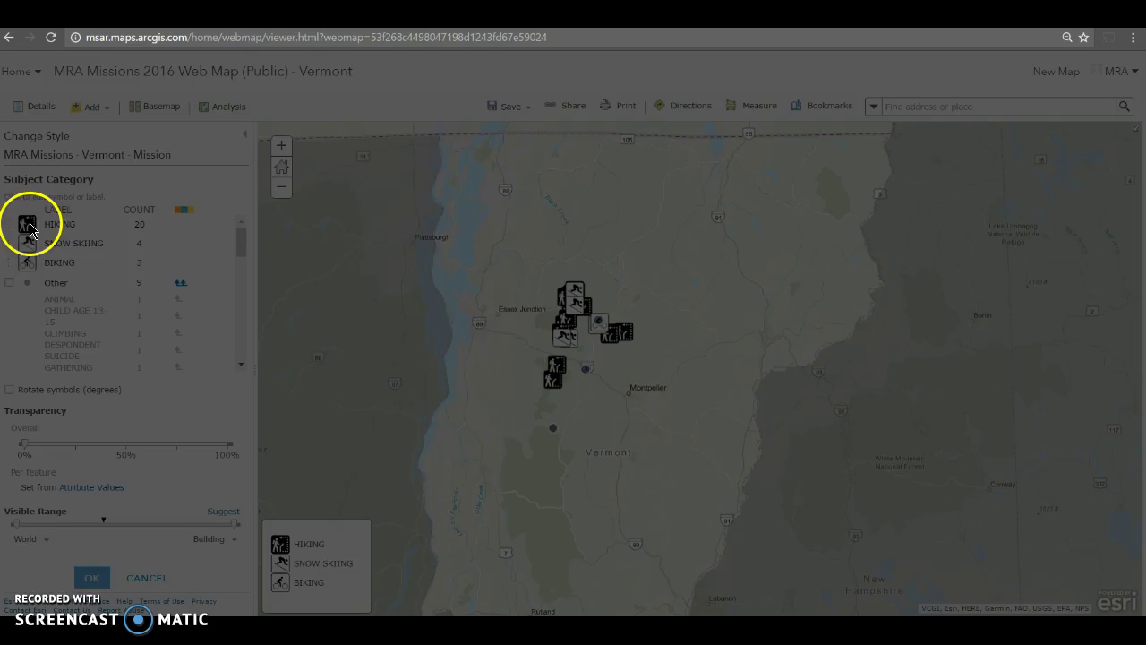
scroll(358, 317, down, 5)
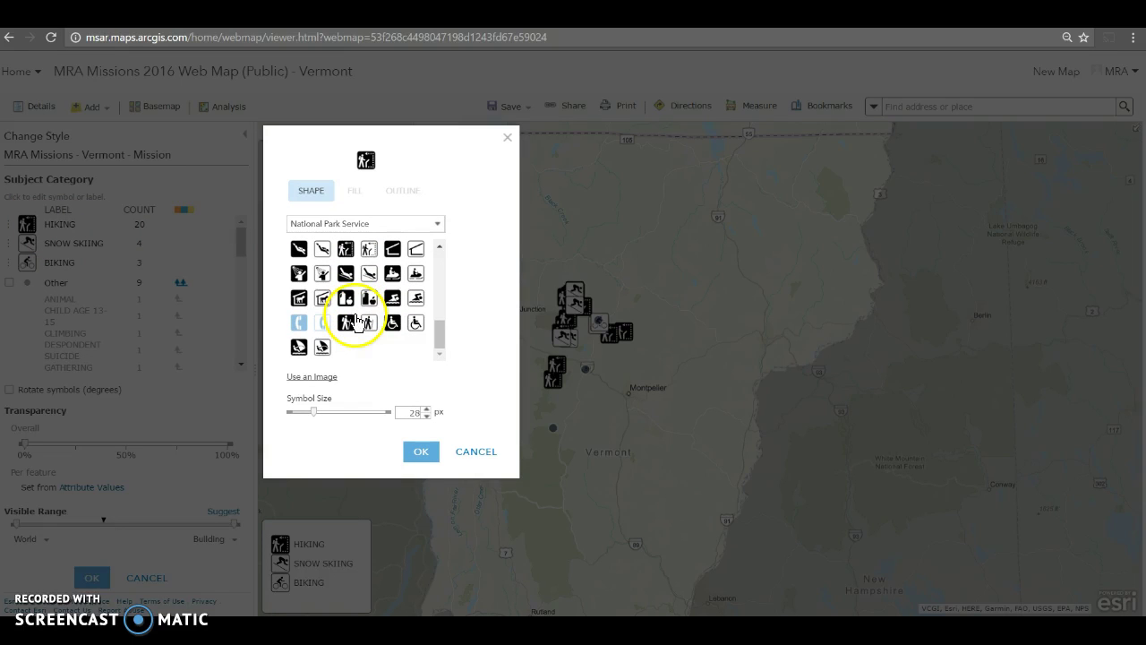
click(371, 328)
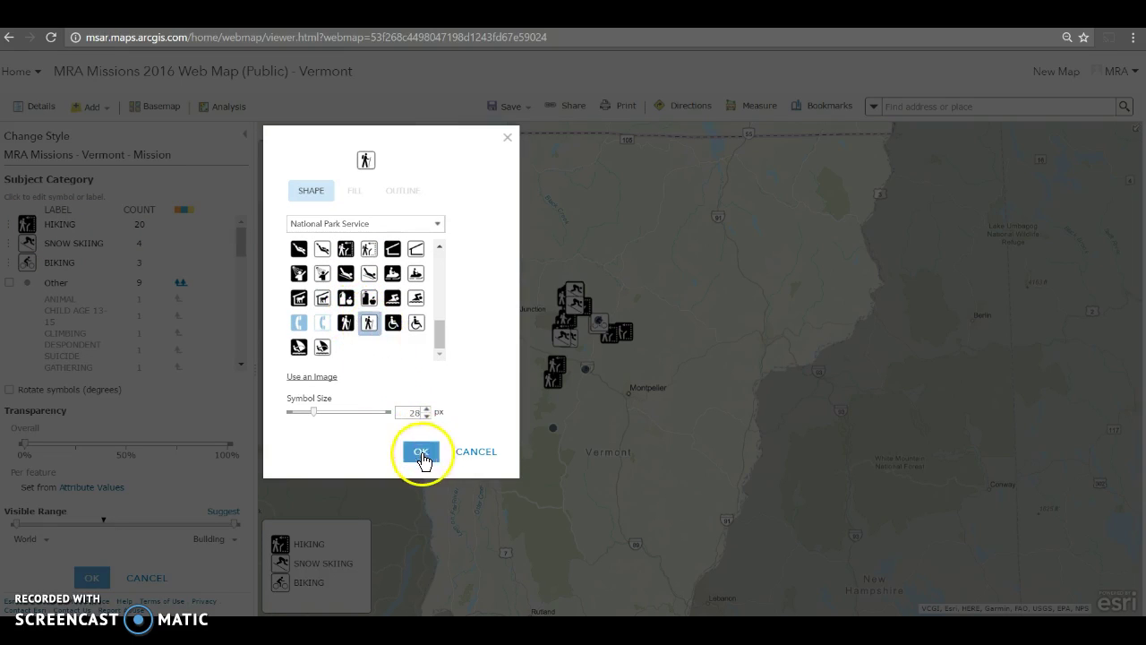
click(418, 451)
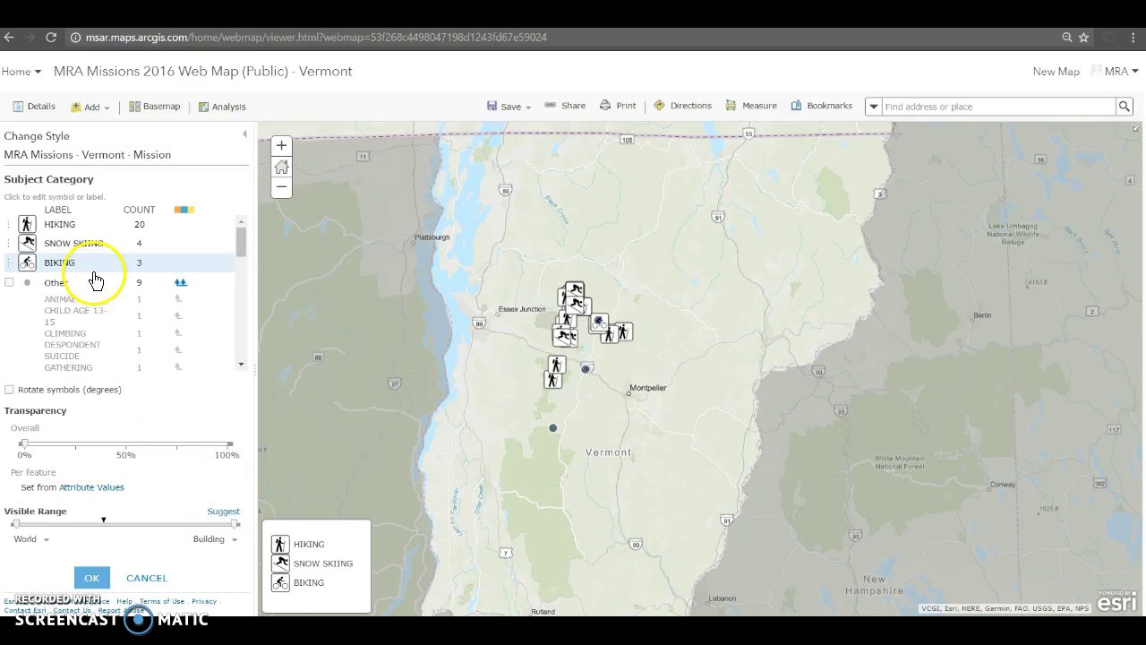
- View the A-Z symbol set in the HIKING symbol options and cancel without choosing a symbol
click(26, 228)
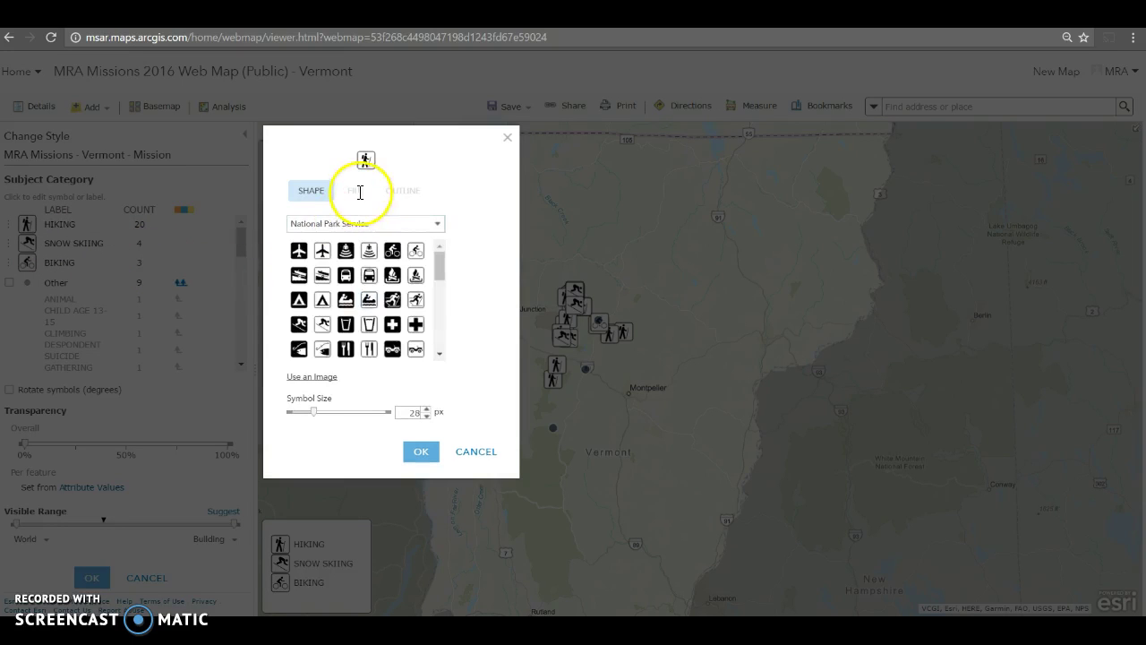
click(404, 224)
click(375, 253)
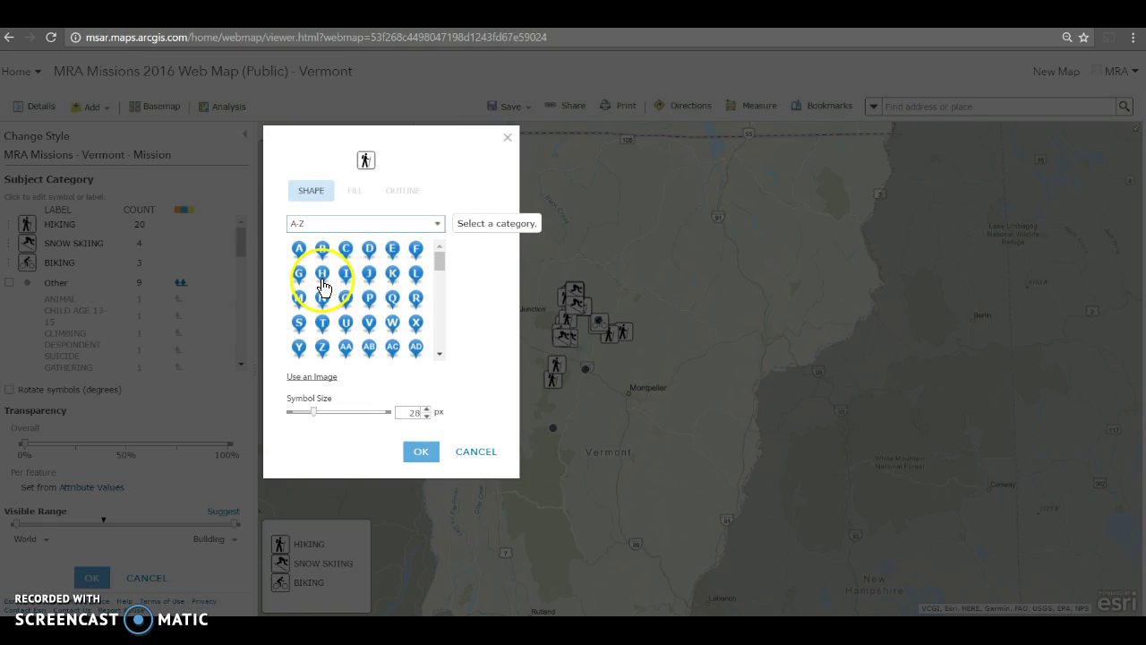
click(484, 454)
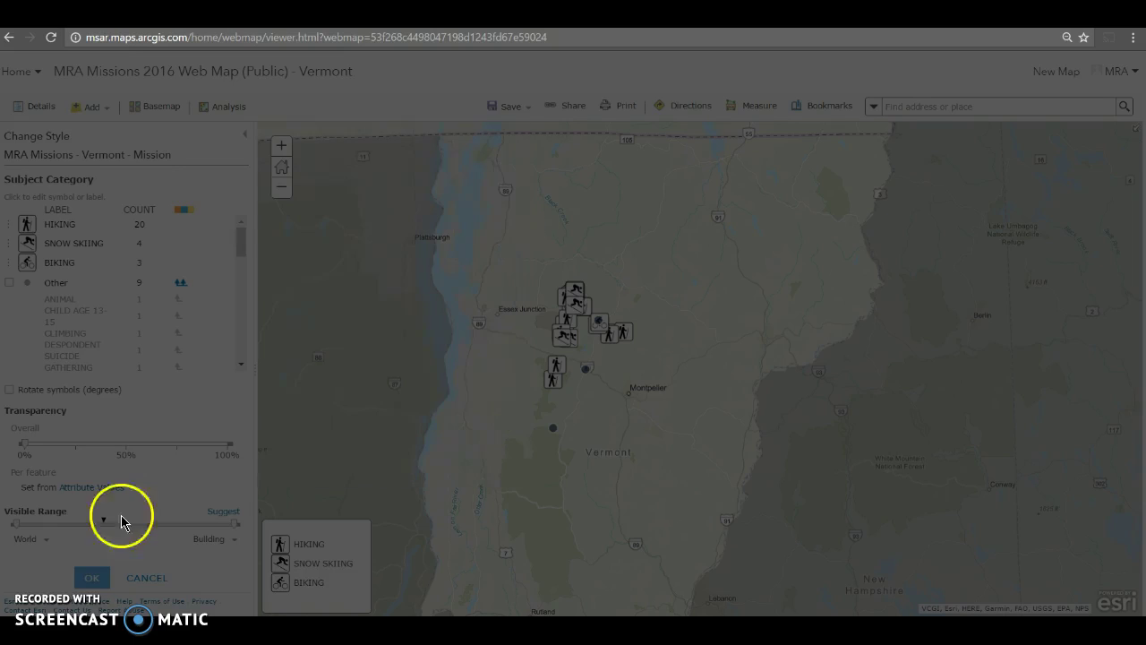
- Accept the Types (Unique symbols) options and finish the style changes for the missions layer
click(91, 577)
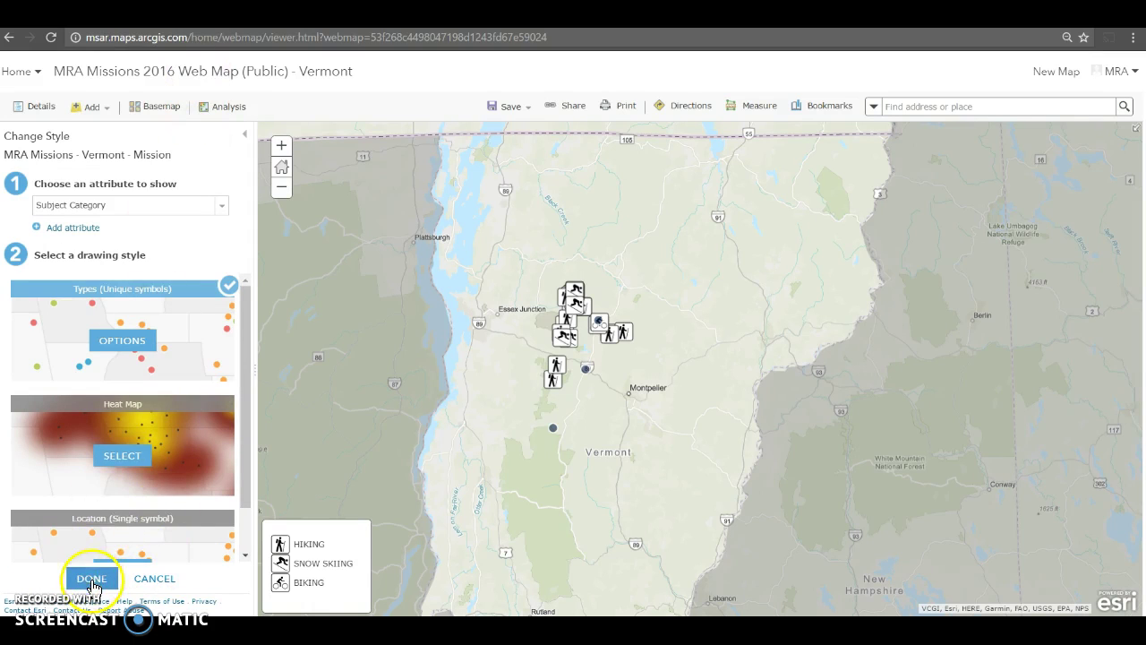
click(91, 579)
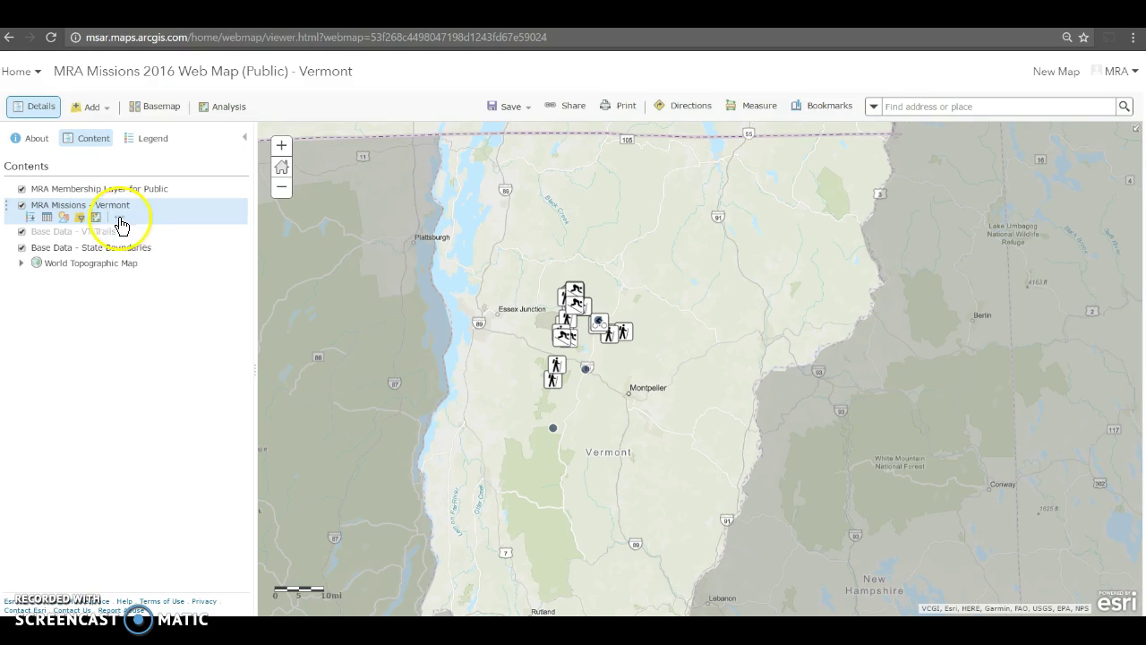
- Rename the MRA Missions - Vermont layer as "Missions by Most Common Category - Vermont"
click(120, 218)
click(163, 318)
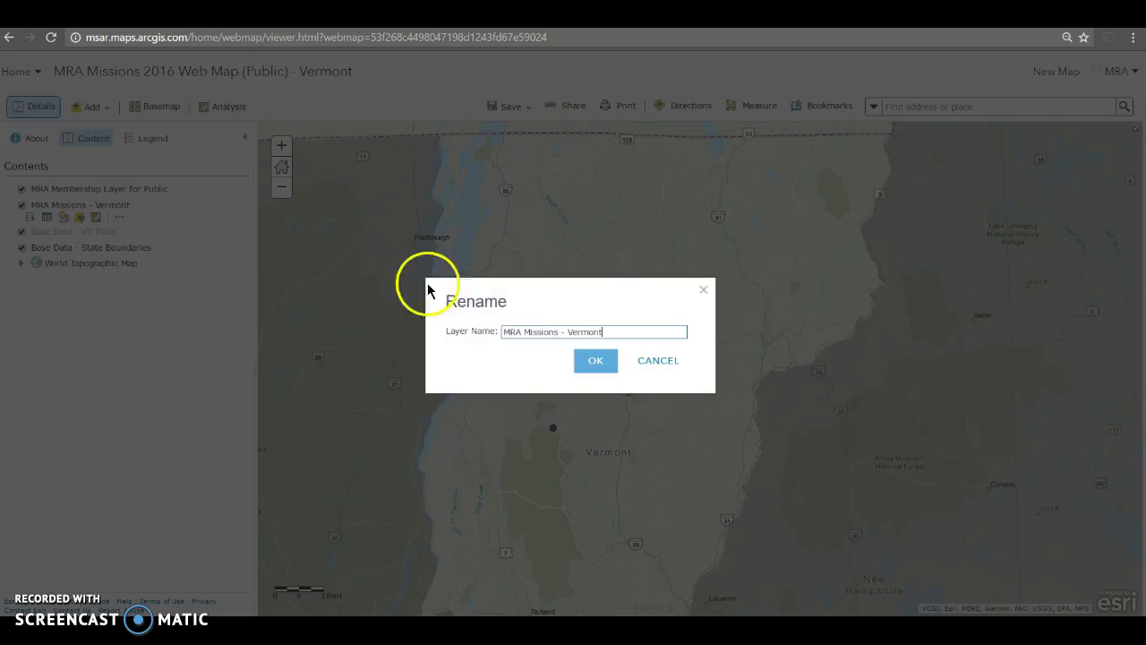
double_click(584, 331)
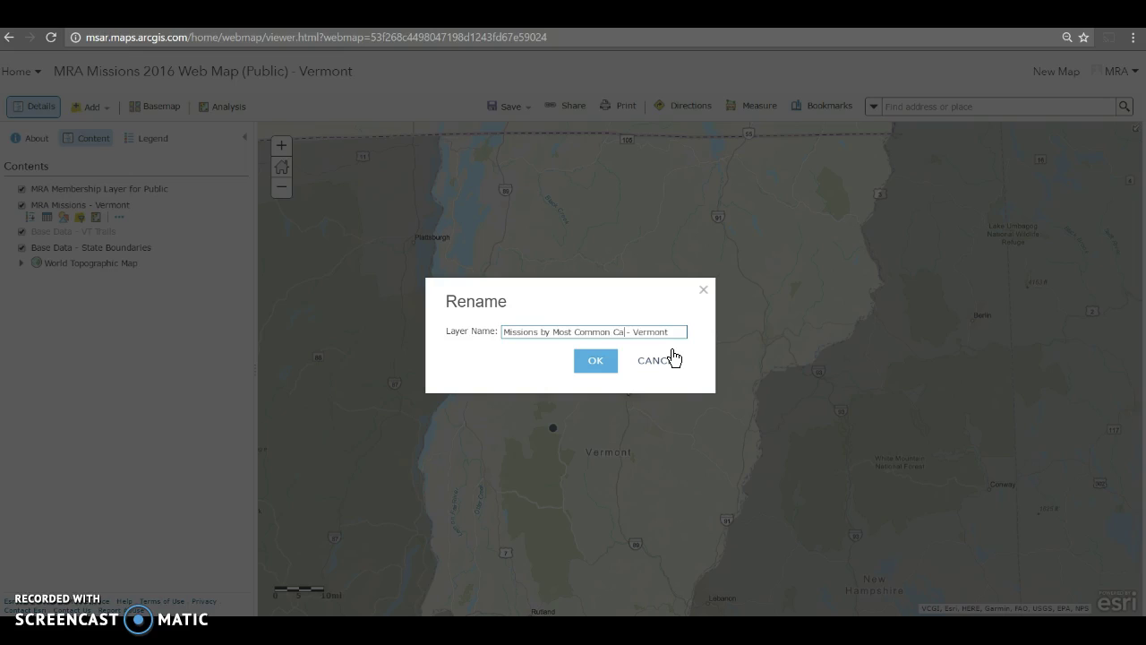
click(596, 360)
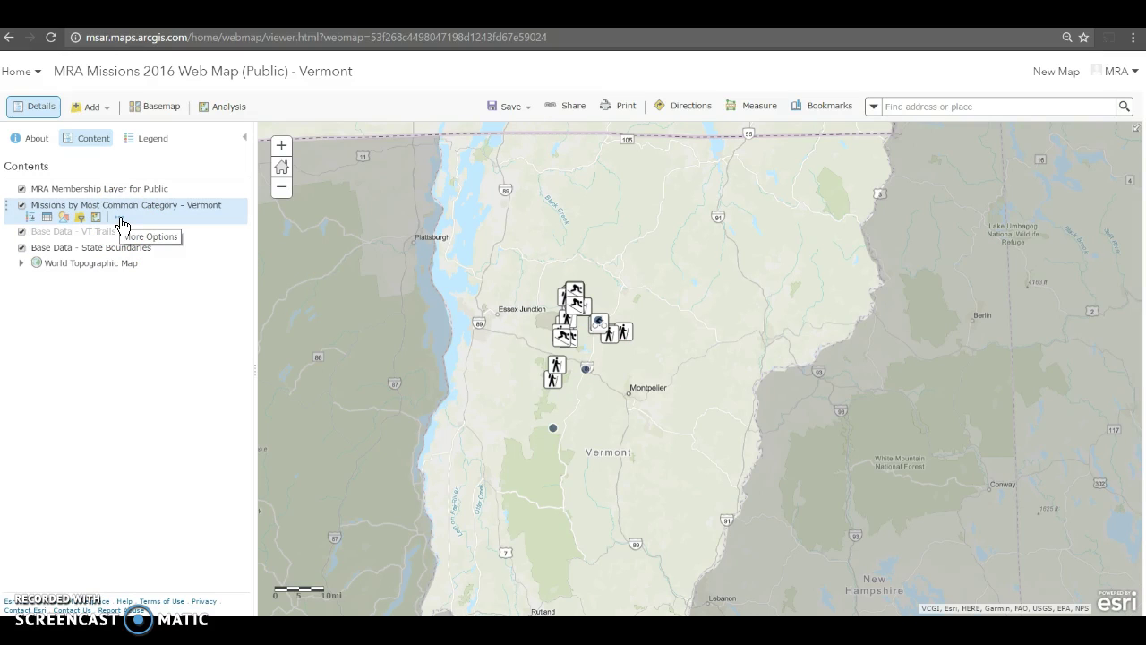
- Copy the Missions by Most Common Category - Vermont layer and move the copy directly below the original
click(122, 224)
click(150, 355)
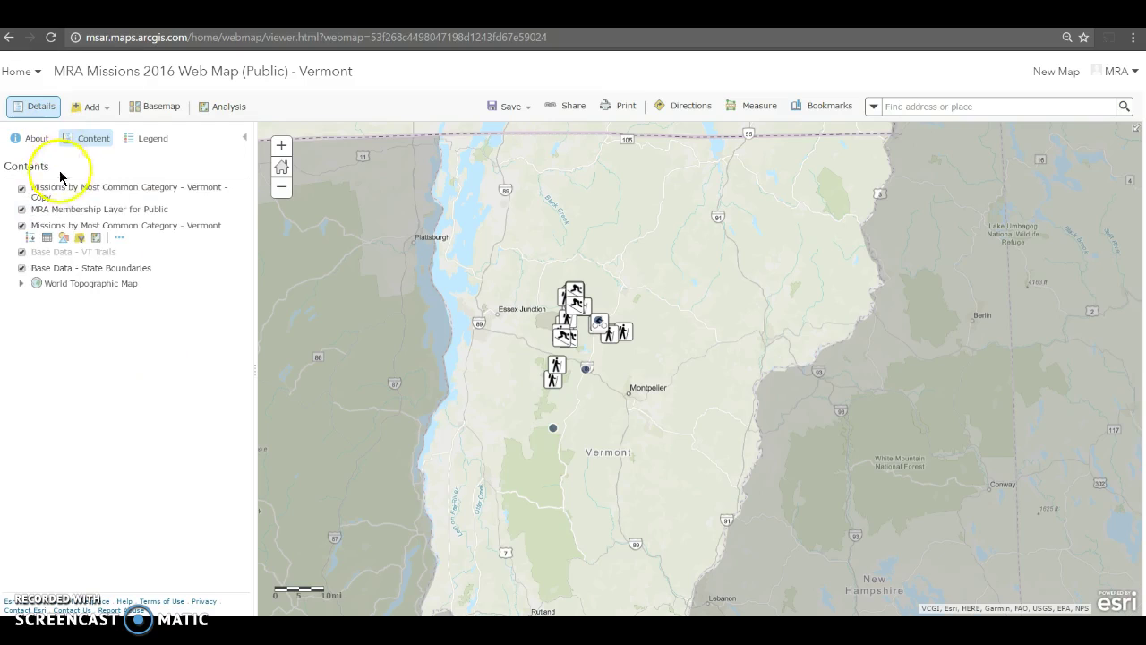
drag(15, 190, 15, 235)
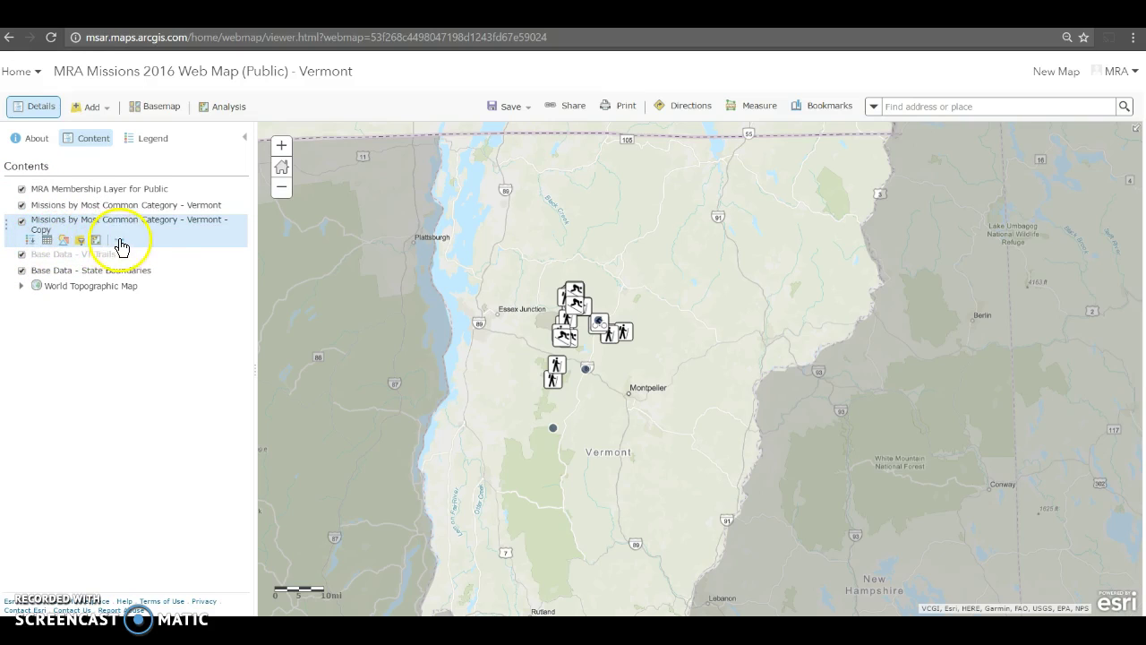
- Rename the copied missions layer as "Missions Other - Vermont"
click(118, 241)
click(158, 342)
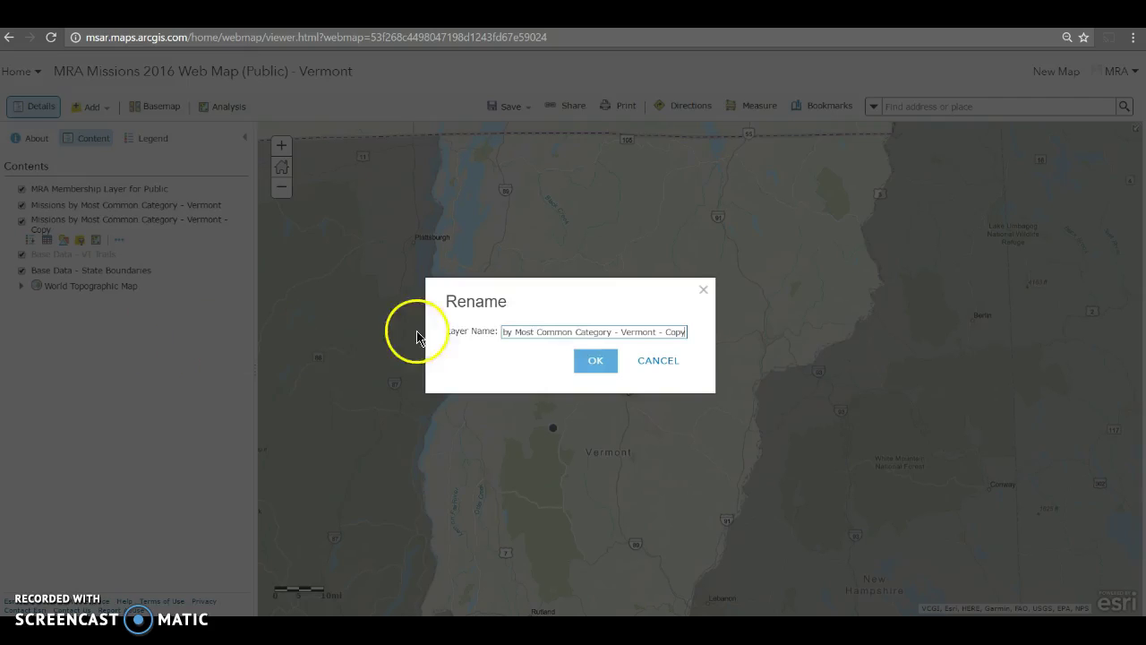
drag(516, 333, 601, 333)
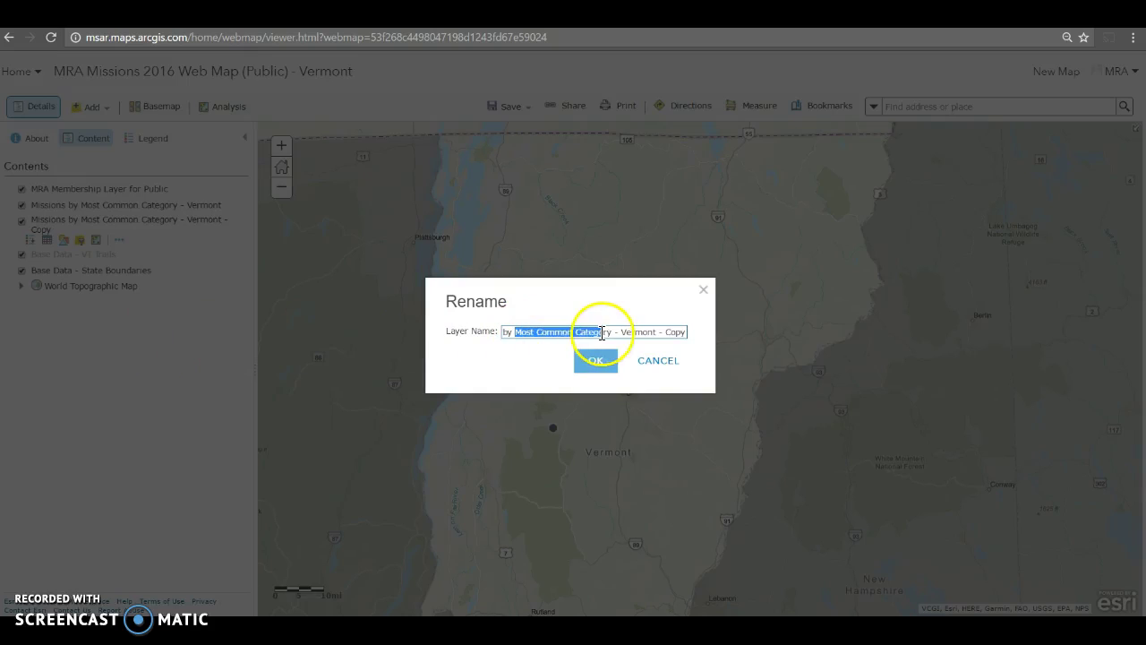
key(BackSpace)
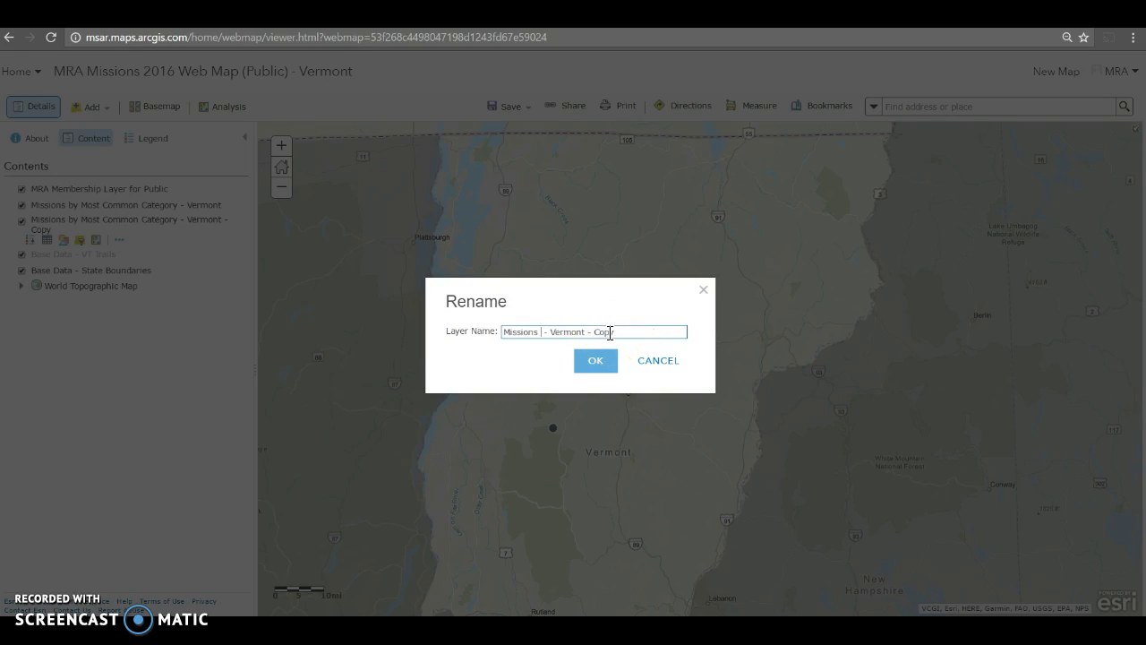
drag(612, 333, 809, 361)
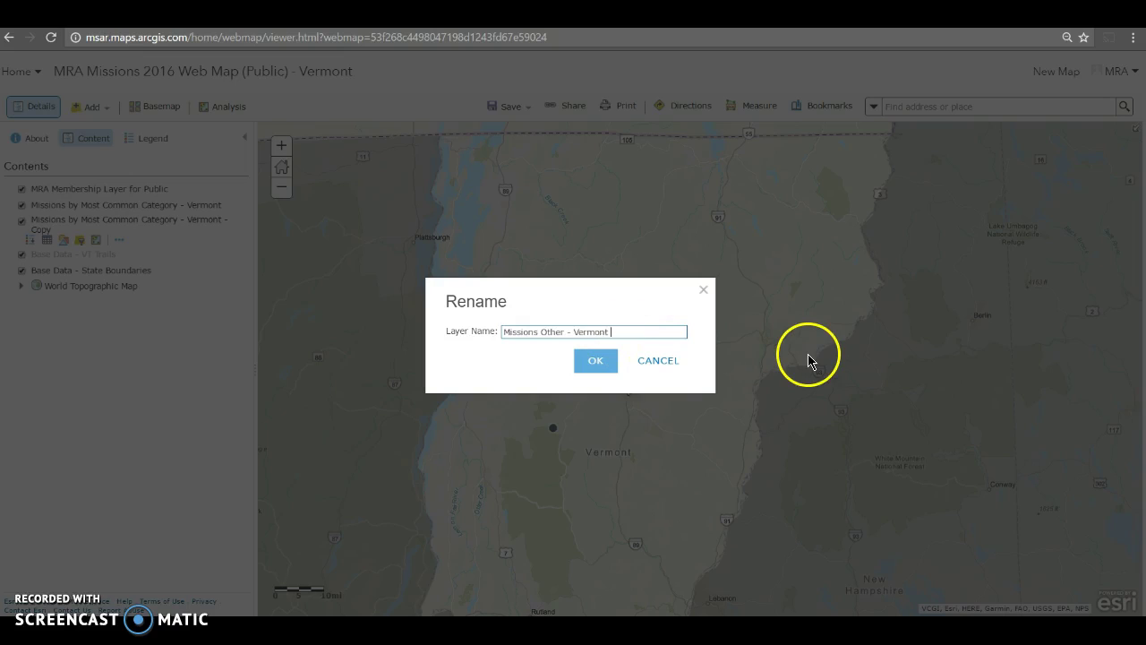
click(595, 362)
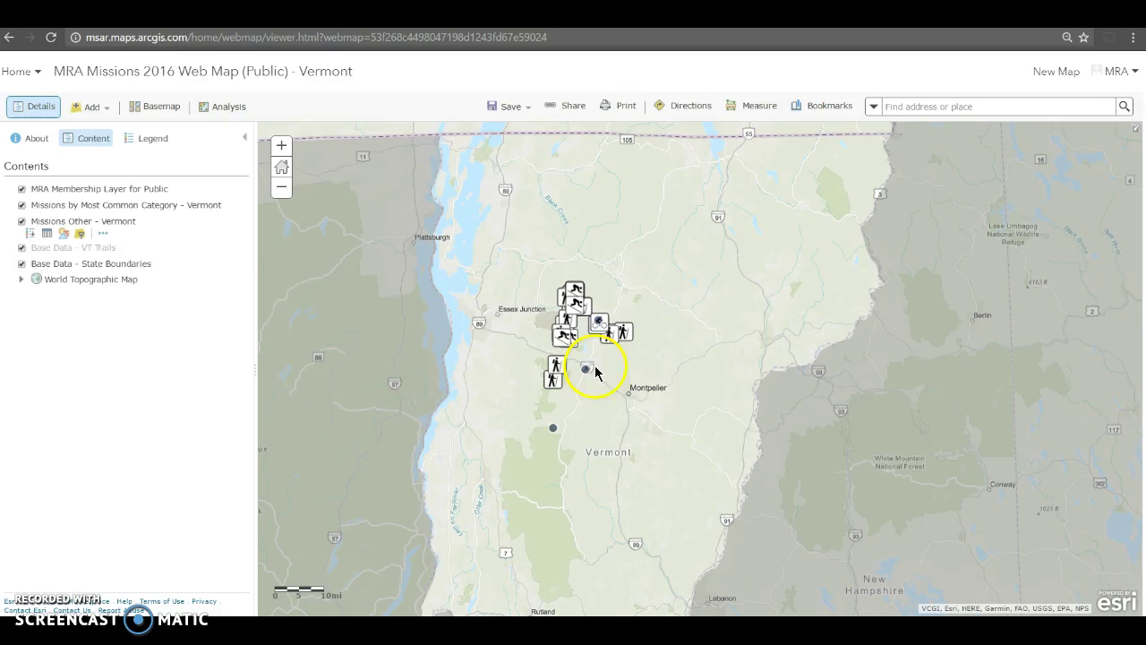
- Style the Missions Other - Vermont layer to show location only, using the Location (Single symbol) drawing style
click(64, 236)
click(134, 210)
drag(223, 283, 235, 211)
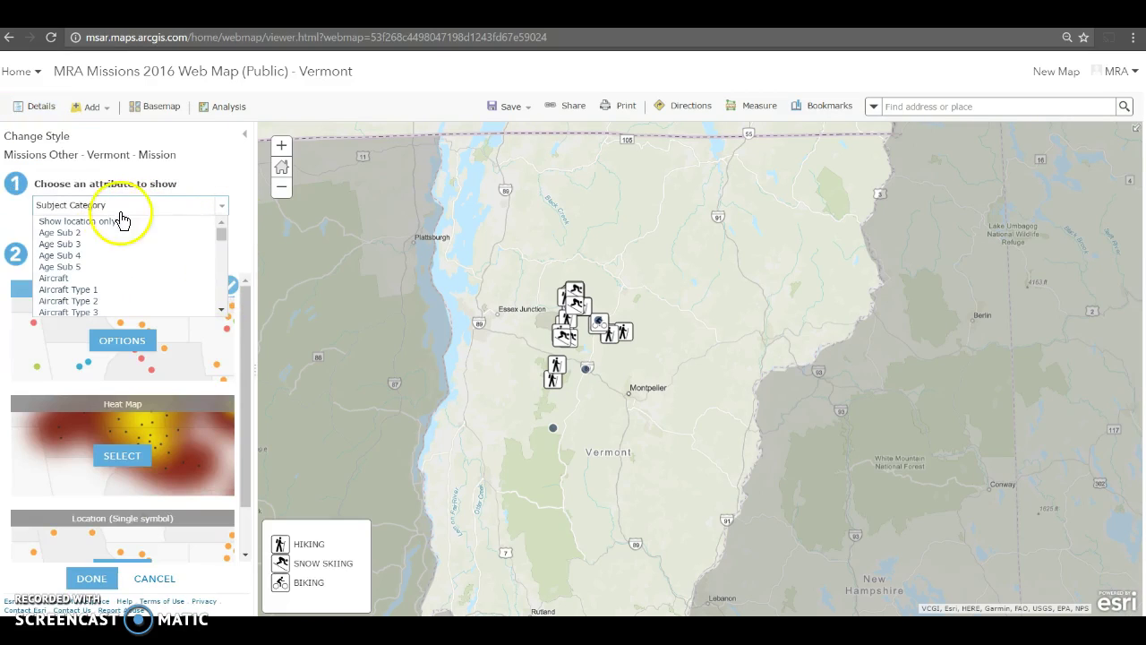
click(95, 225)
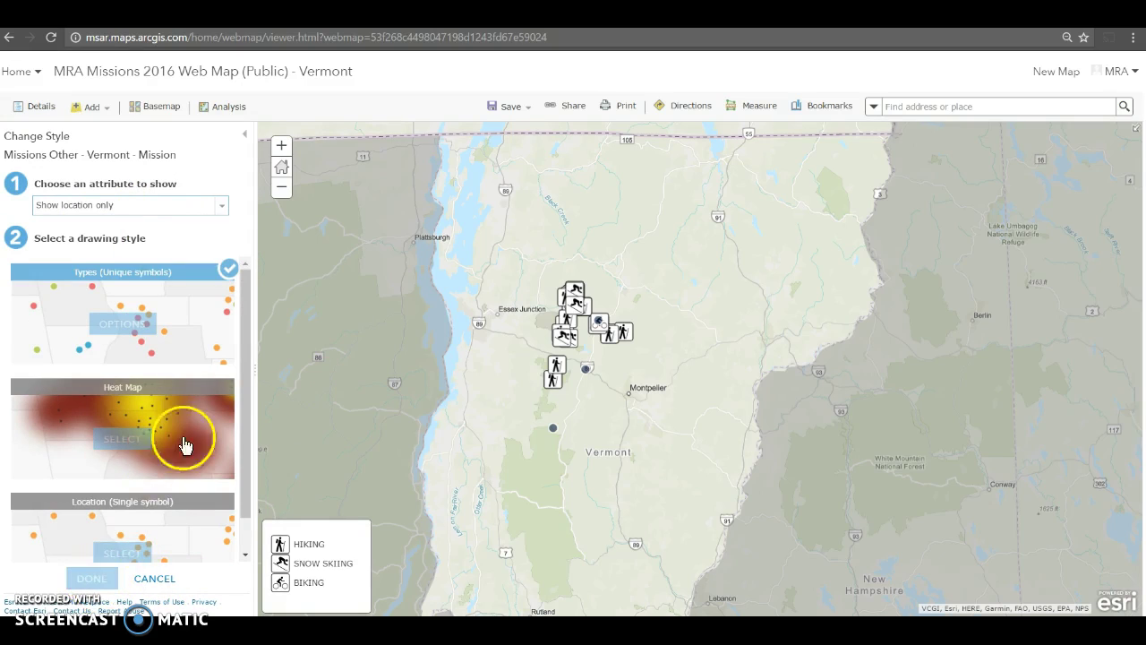
scroll(191, 528, down, 1)
click(191, 528)
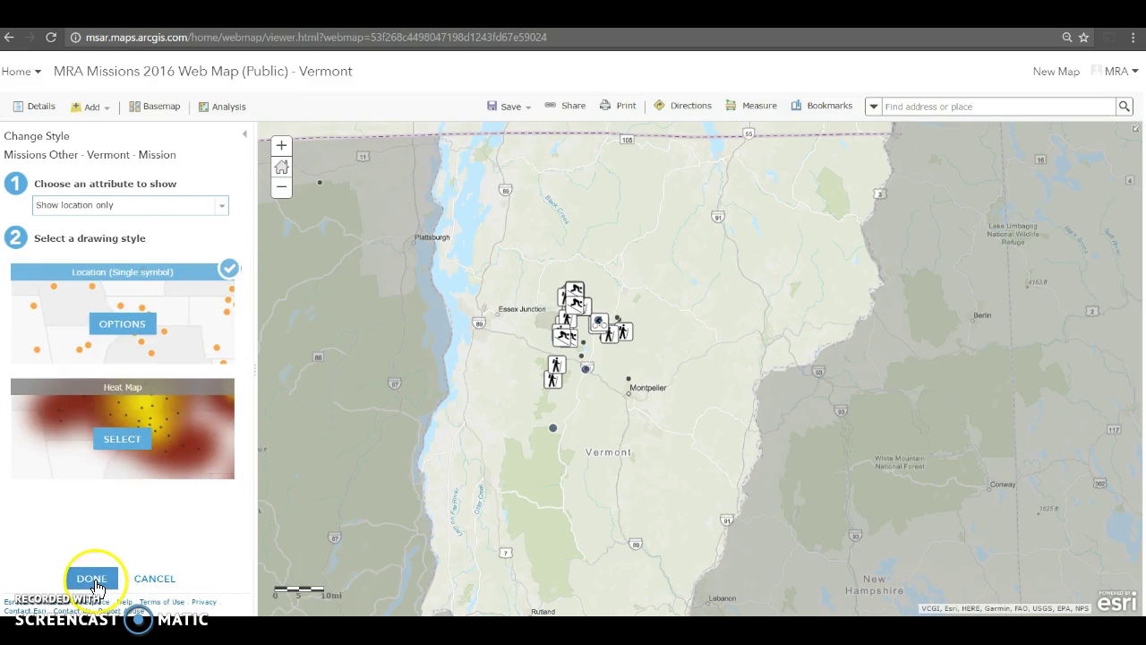
- Choose the white National Park Service question mark as the symbol for the Missions Other - Vermont layer
click(117, 321)
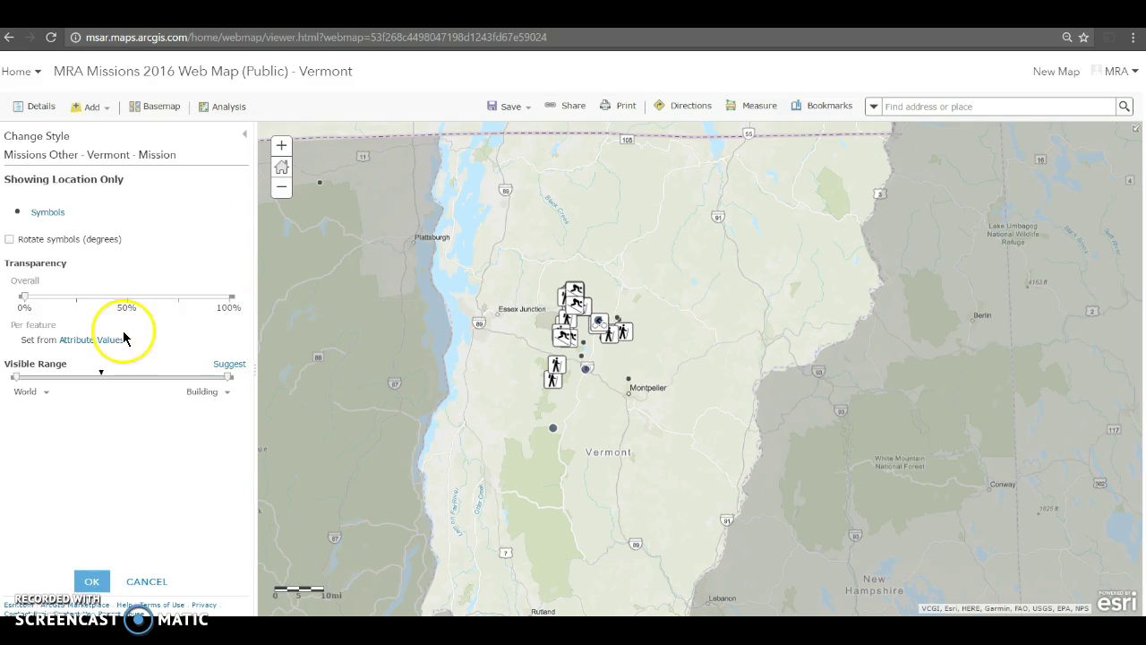
click(49, 215)
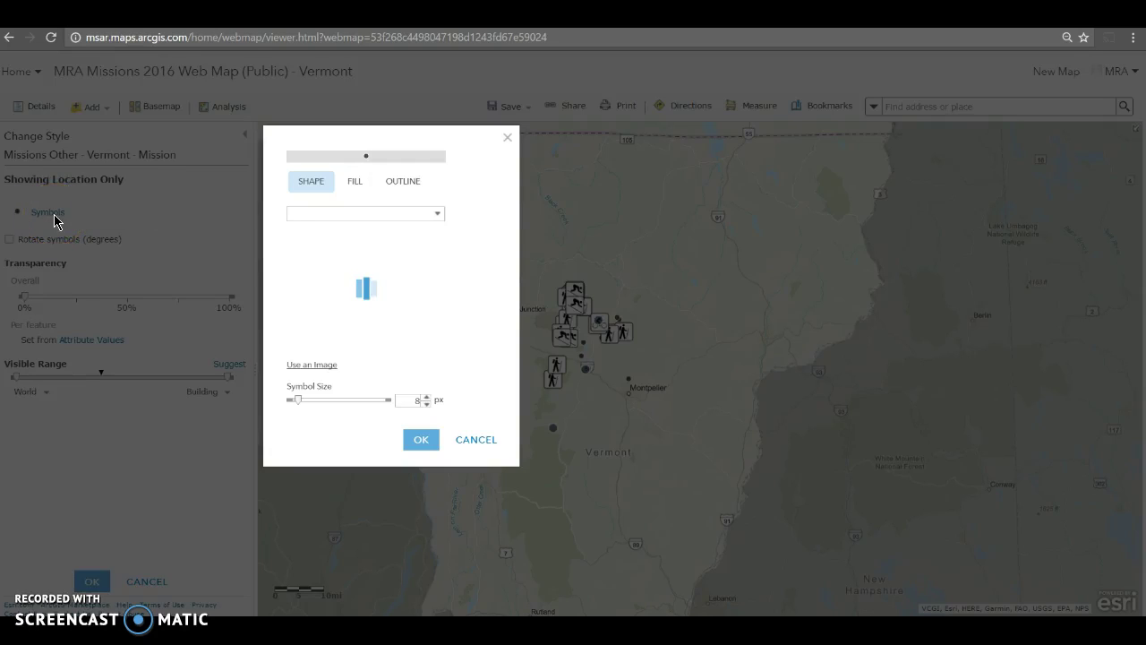
click(412, 239)
click(349, 186)
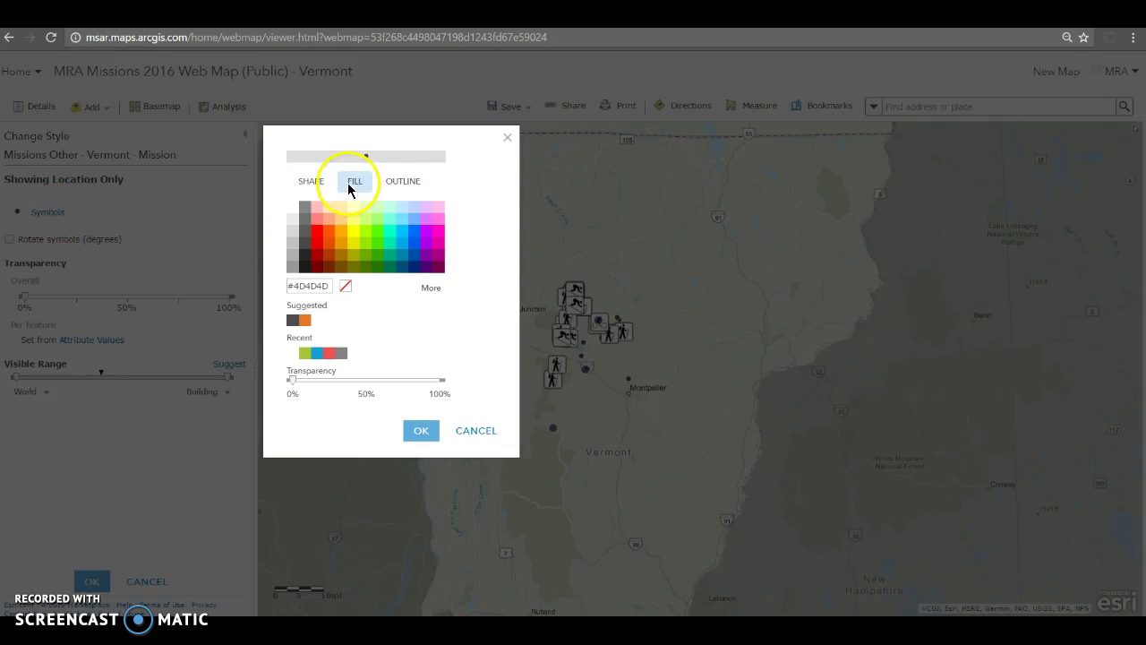
click(323, 182)
click(437, 215)
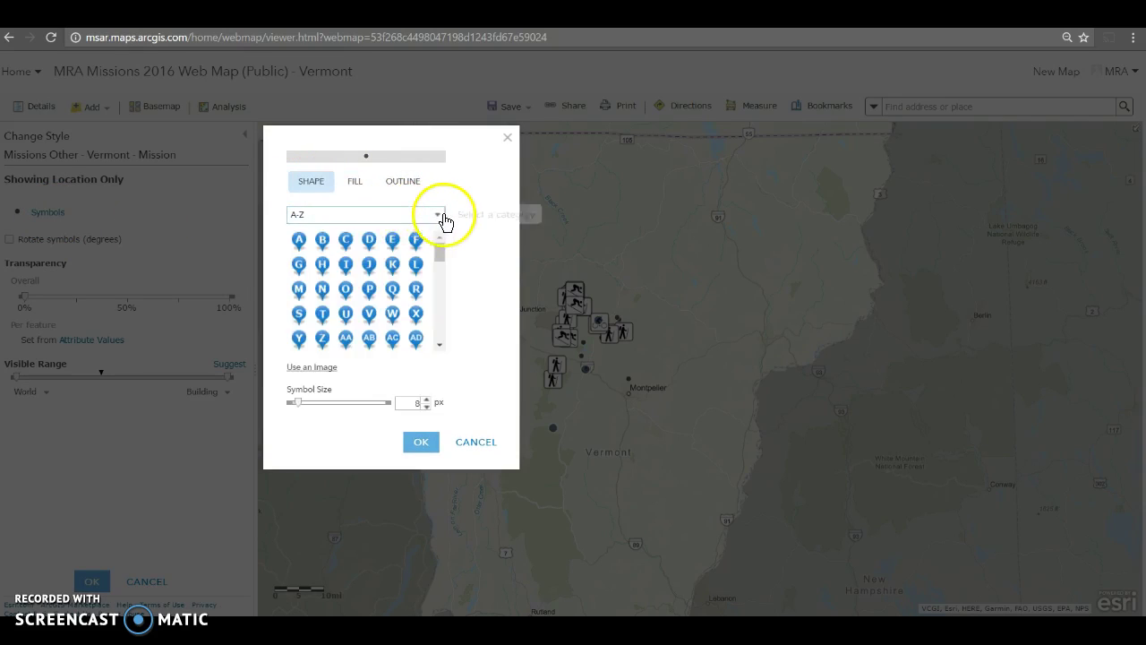
click(378, 332)
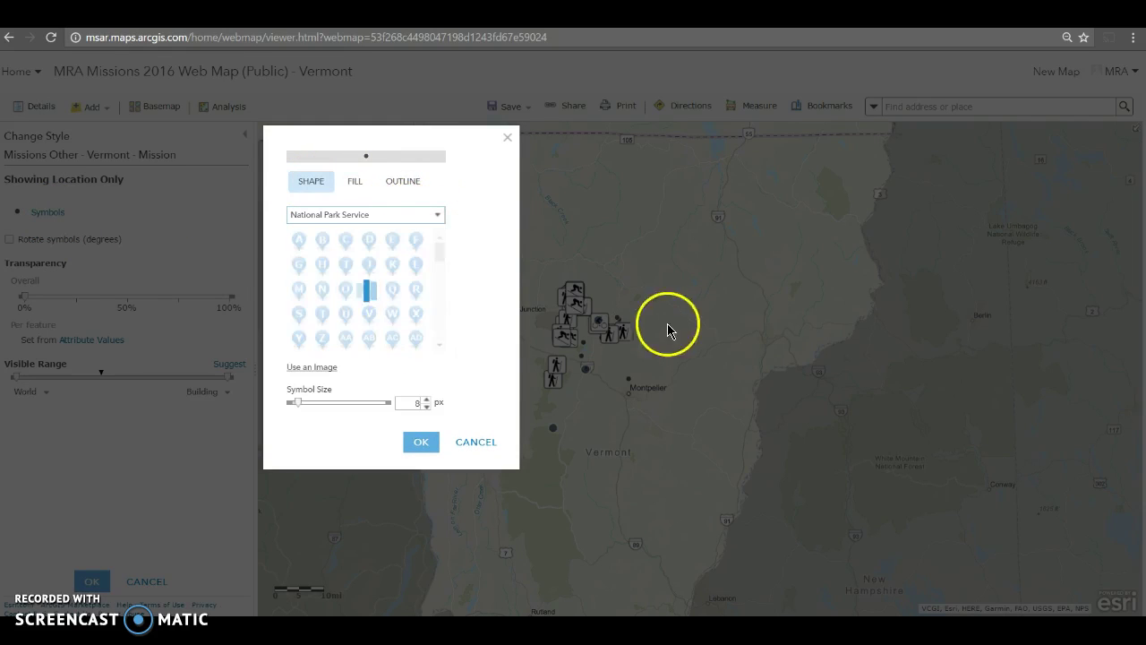
drag(439, 249, 440, 287)
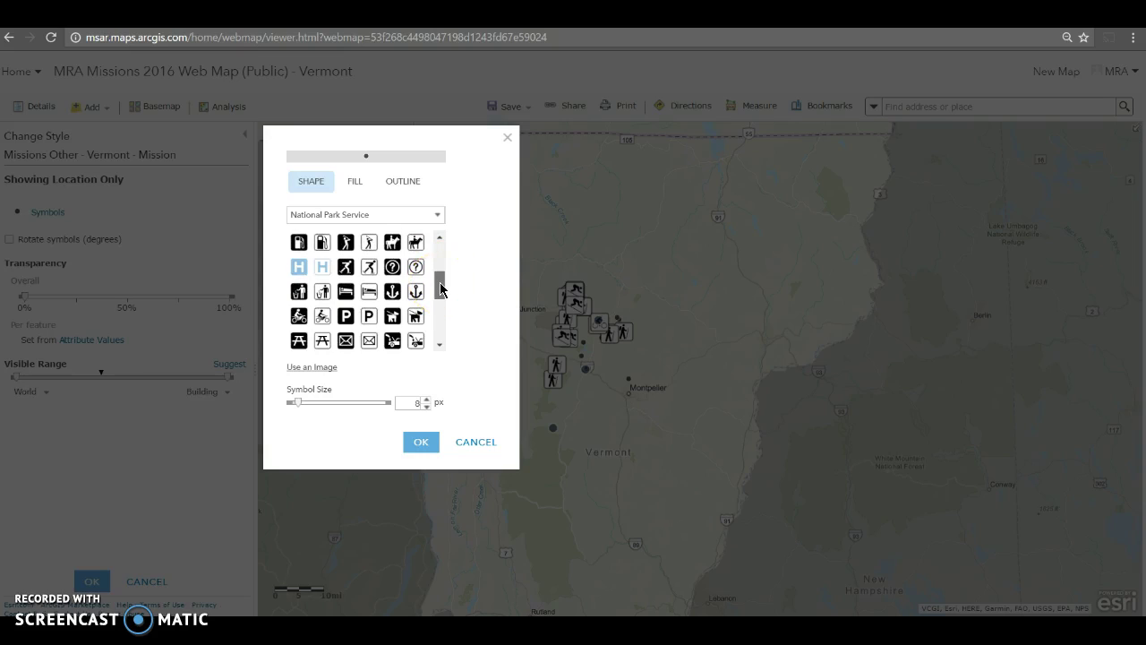
click(393, 267)
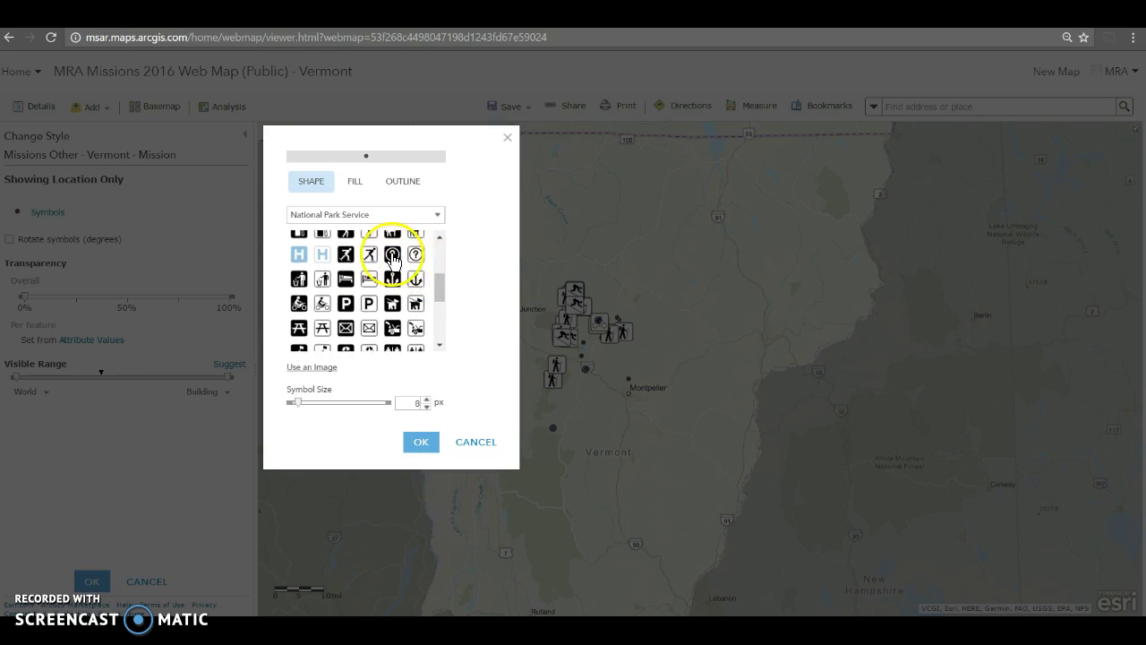
- Set the question mark symbol's size to 28 px and finish the layer's style changes
double_click(409, 403)
text(28)
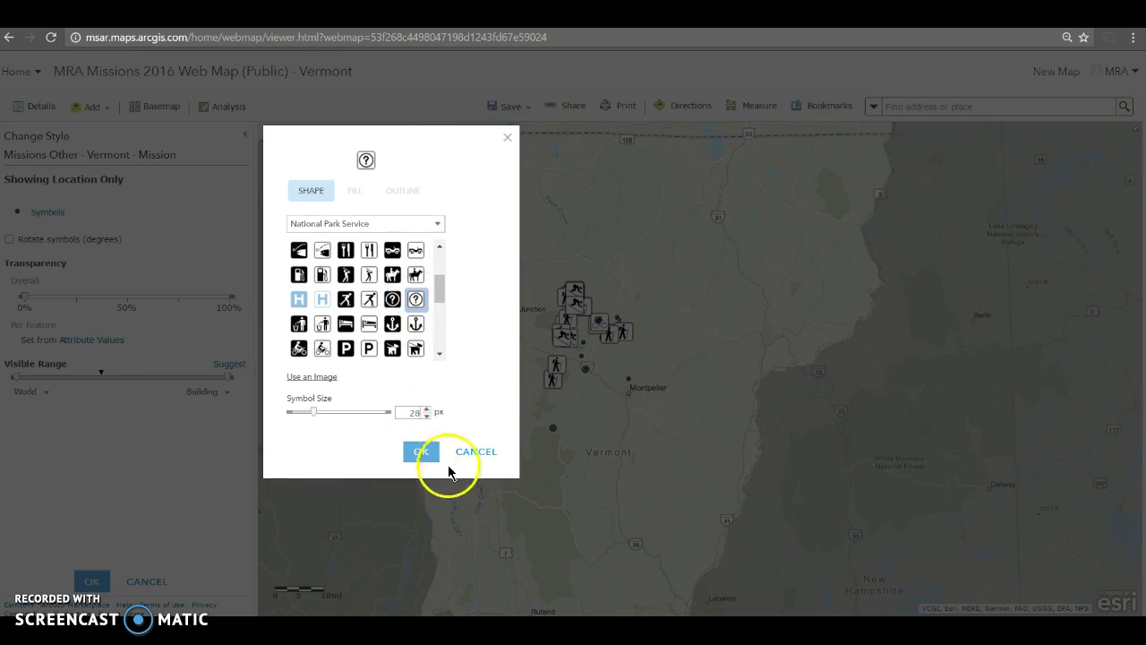
click(421, 452)
click(107, 578)
click(90, 579)
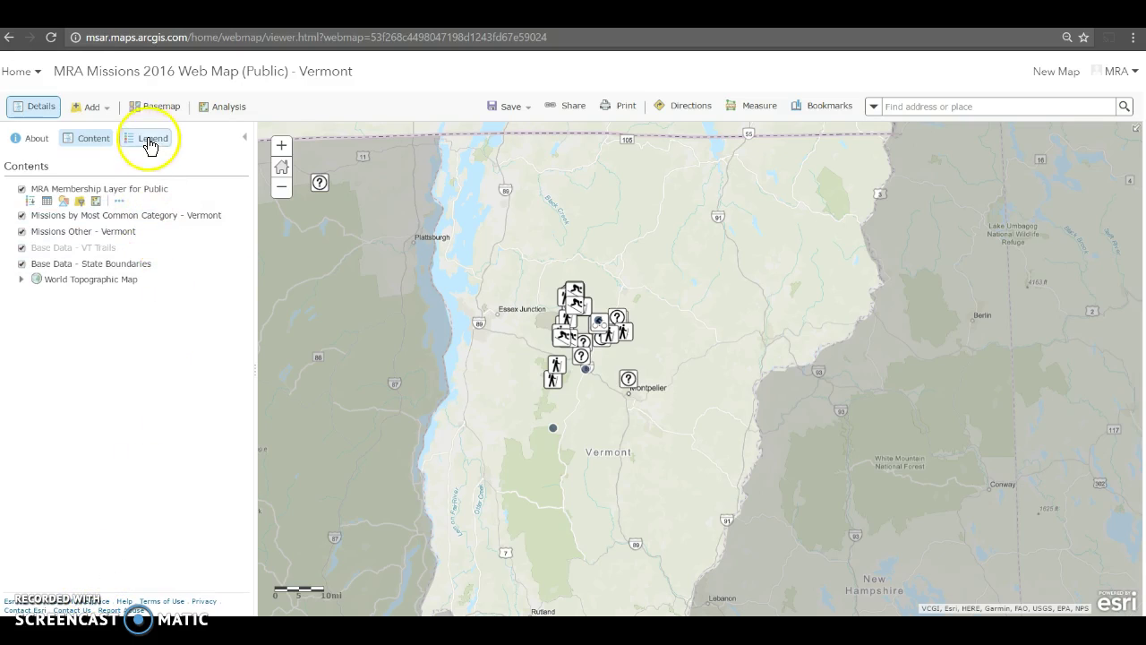
- Review the map legend and compare it with the mission symbols across northern Vermont
click(150, 144)
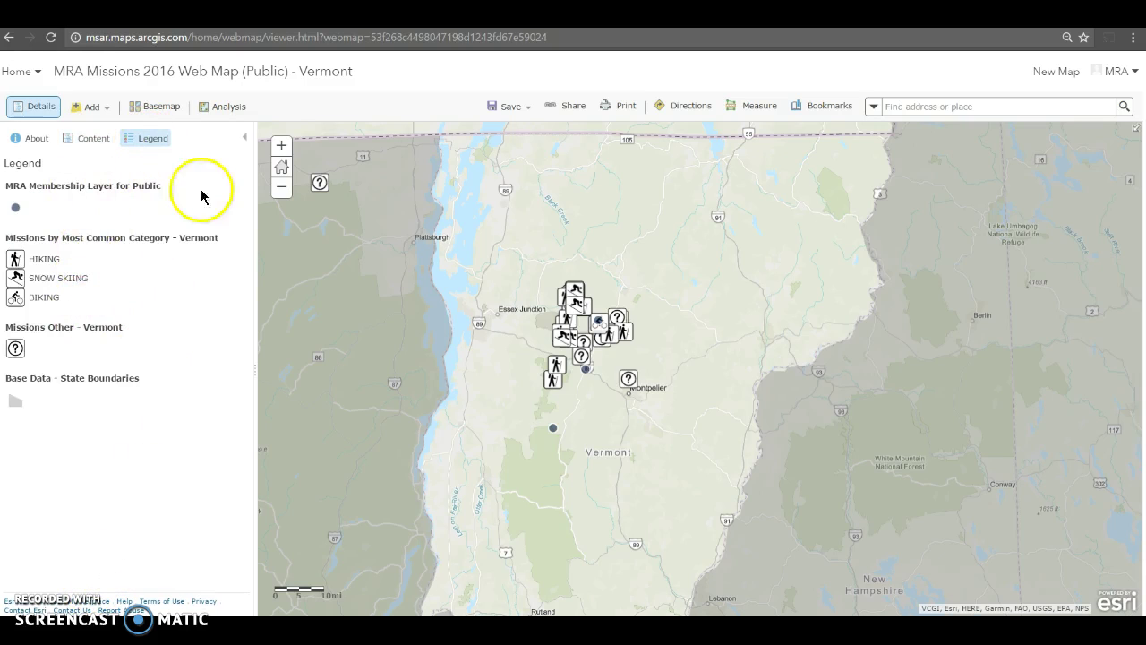
click(93, 138)
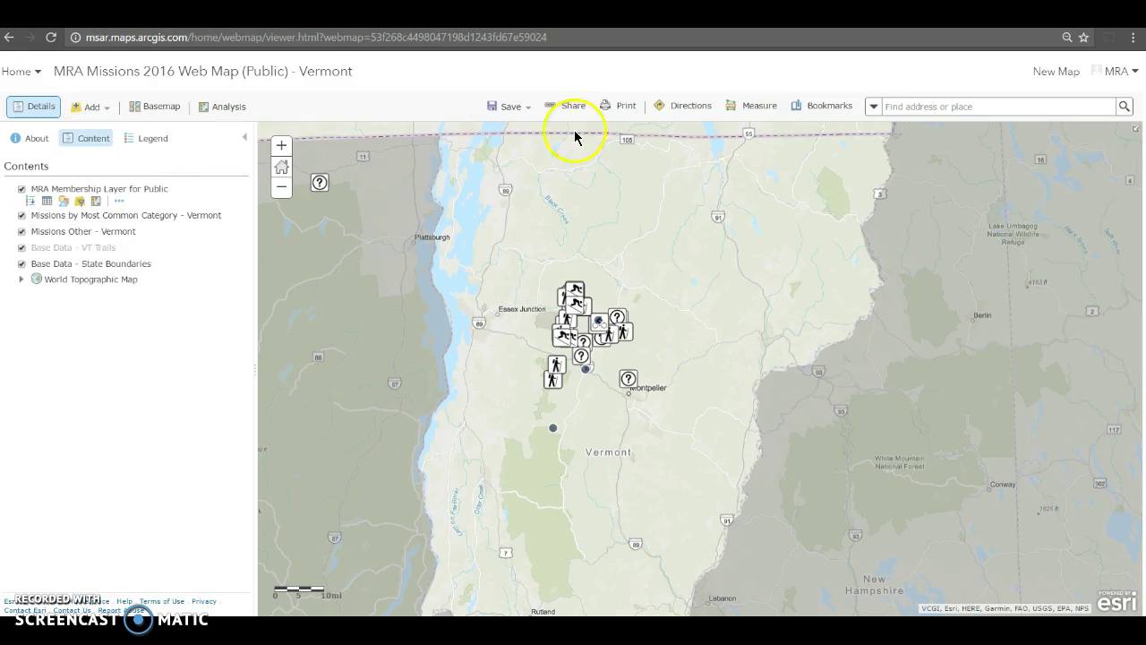
drag(492, 312, 484, 285)
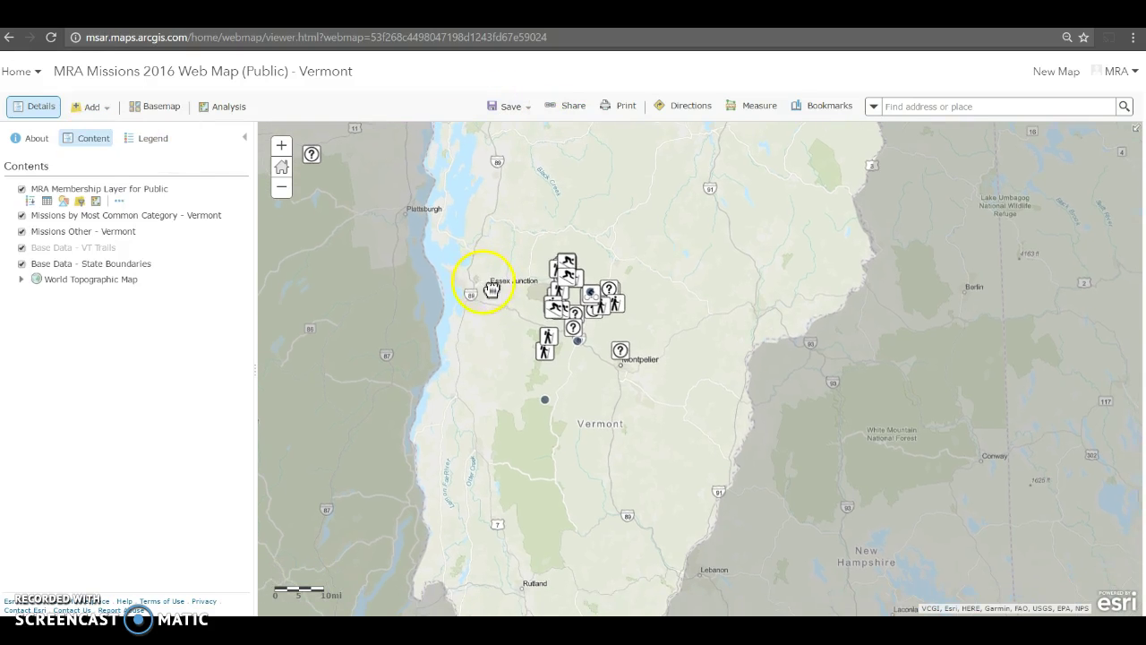
click(145, 143)
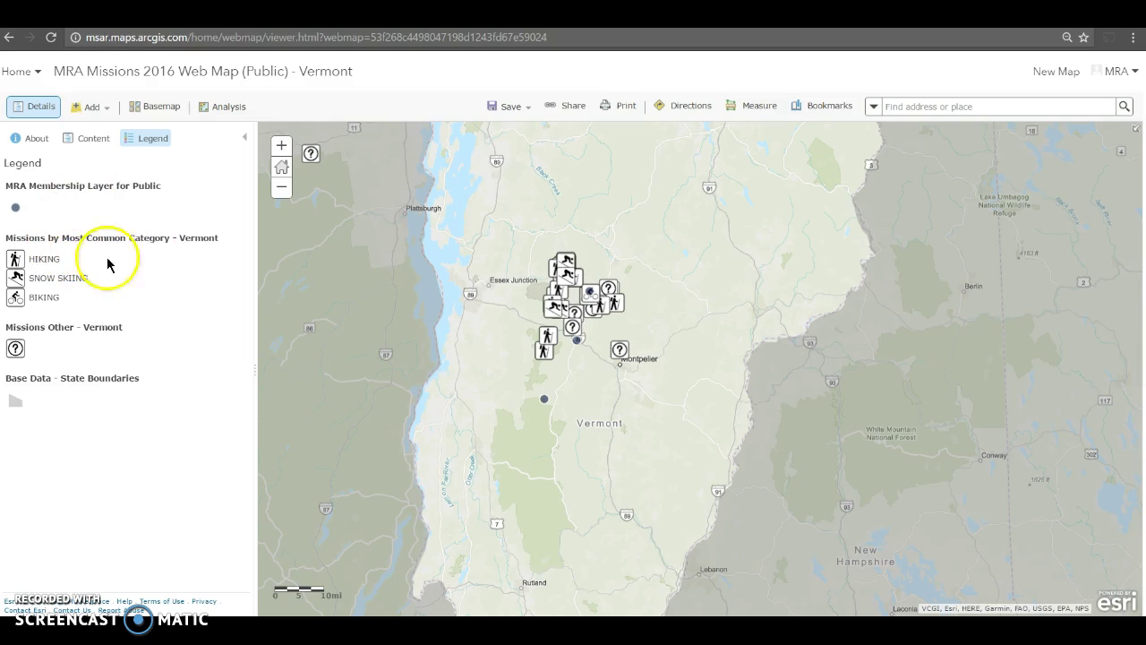
scroll(555, 291, up, 1)
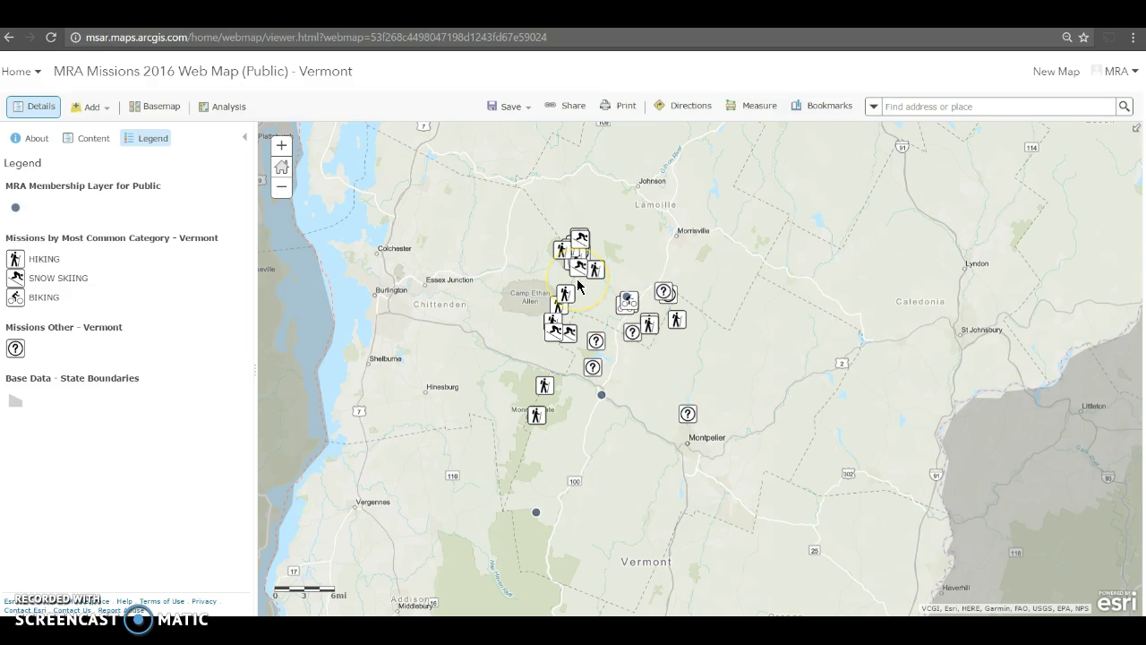
- Save the map as a new copy titled "MRA Missions 2016 Web Map (Public) - Vermont by Category"
click(504, 106)
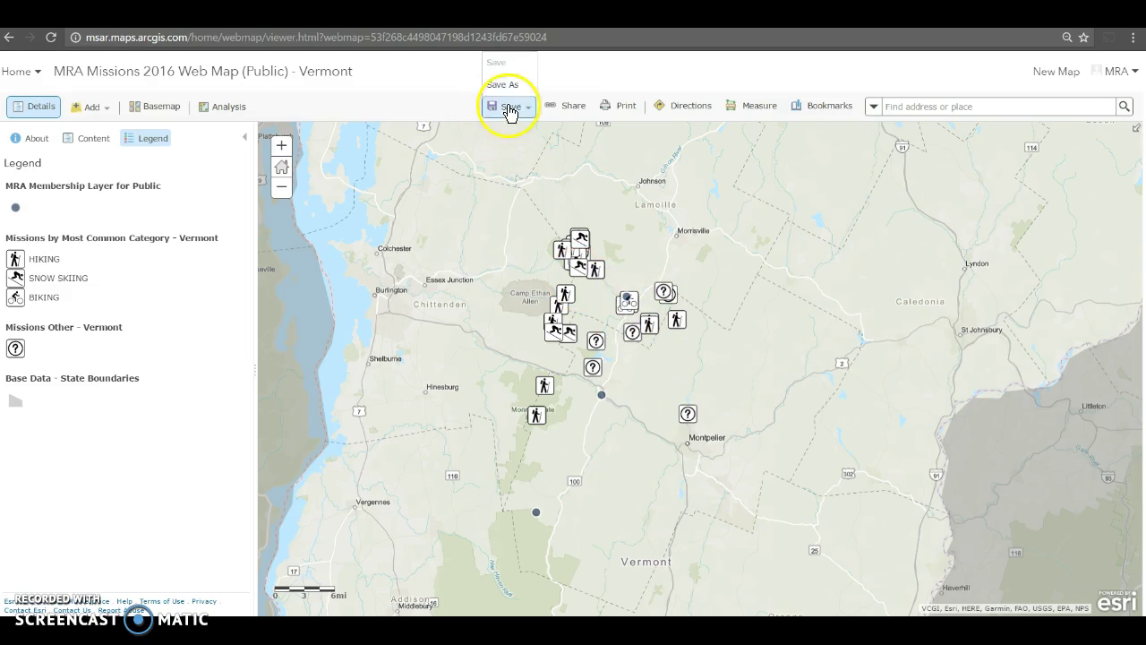
click(502, 85)
drag(642, 307, 705, 308)
text(V)
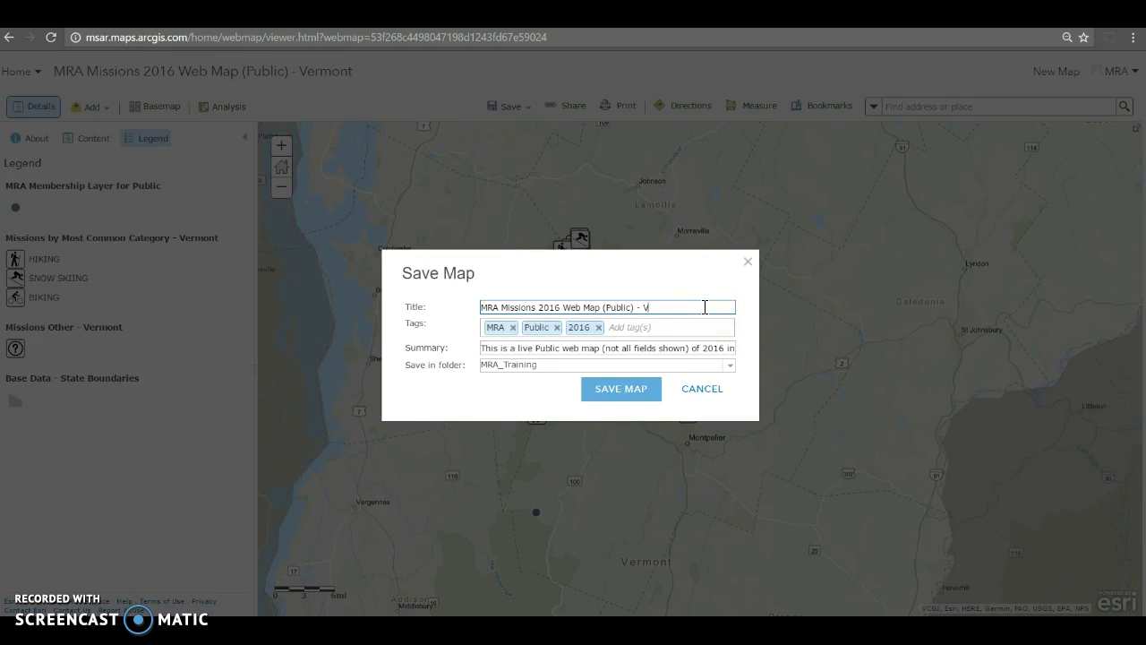
text(ermont by Category)
click(643, 391)
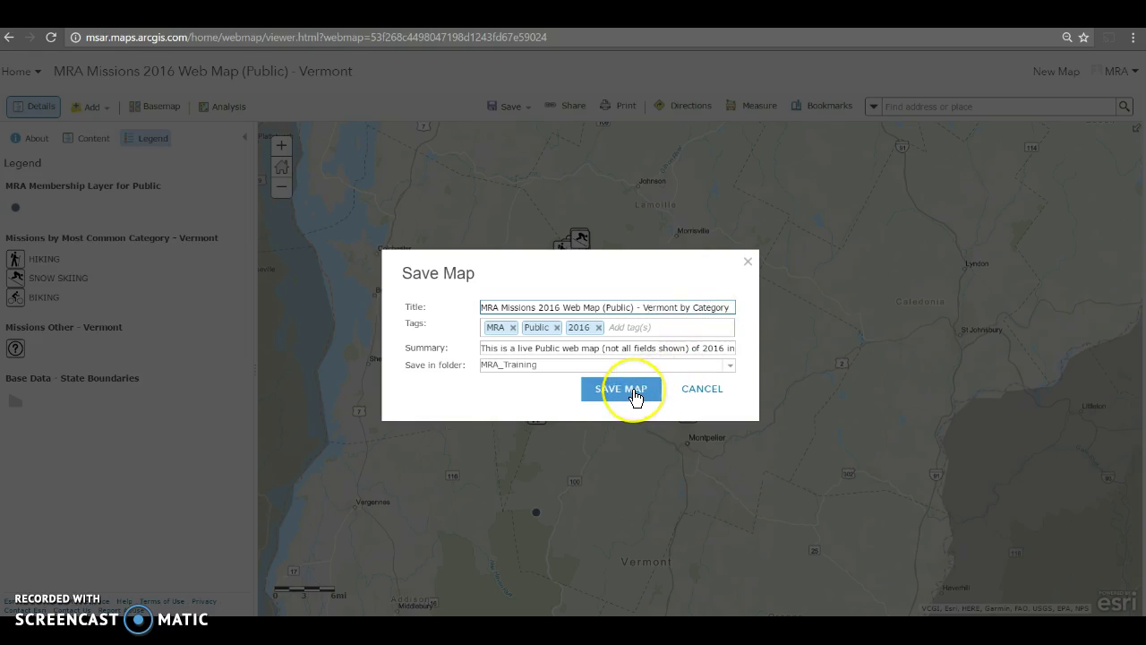
click(634, 392)
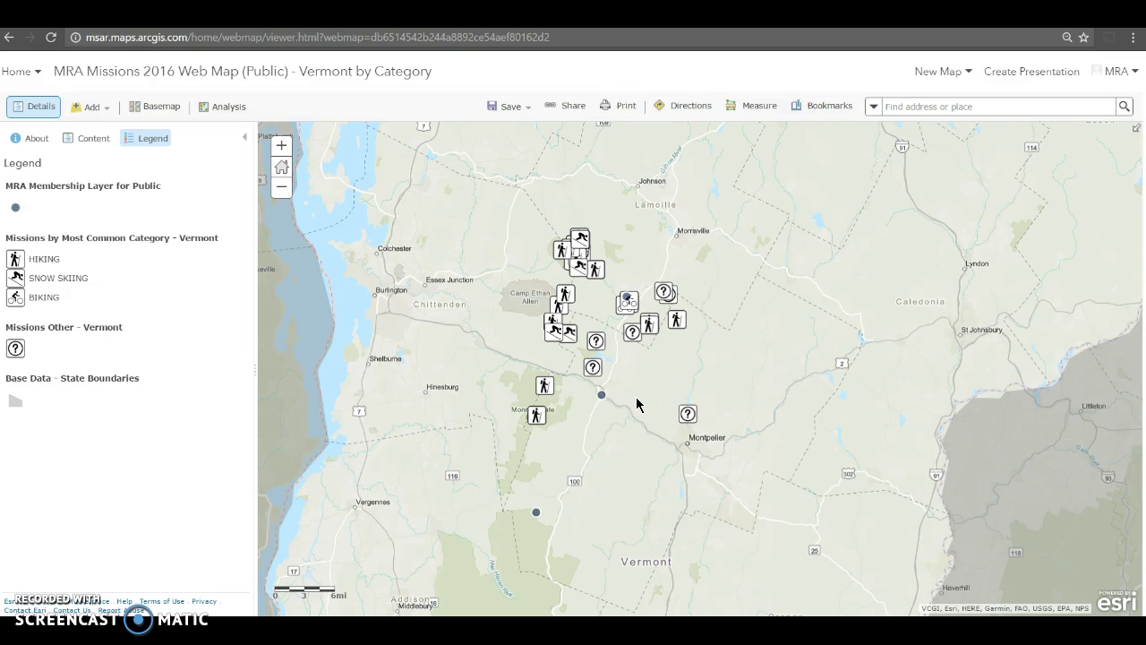
click(609, 402)
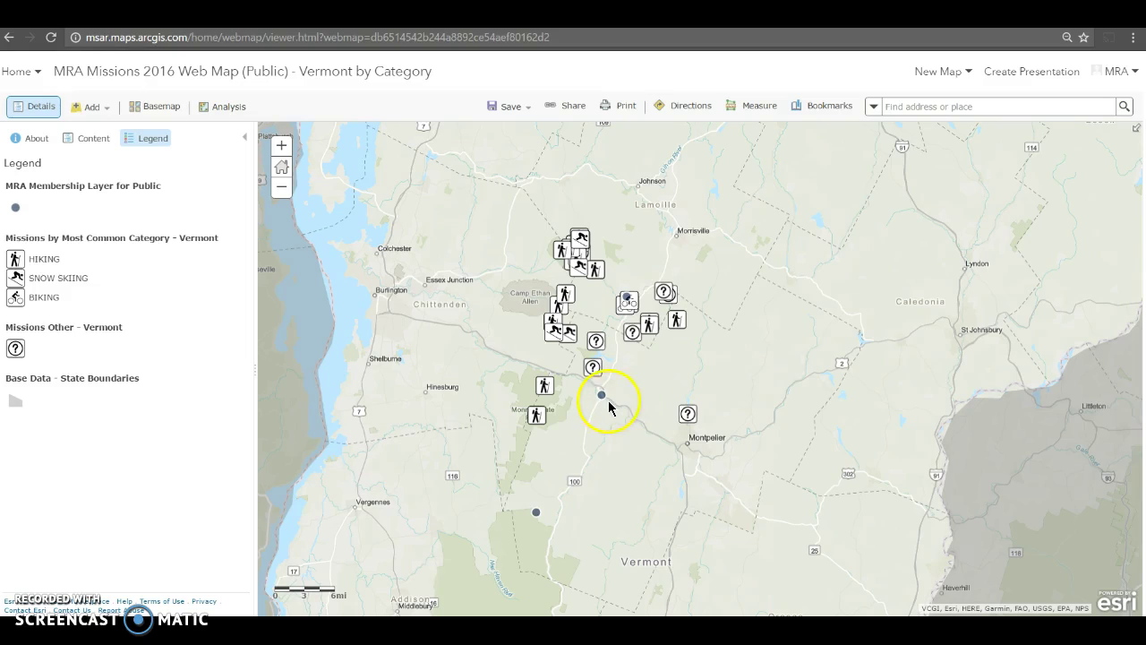